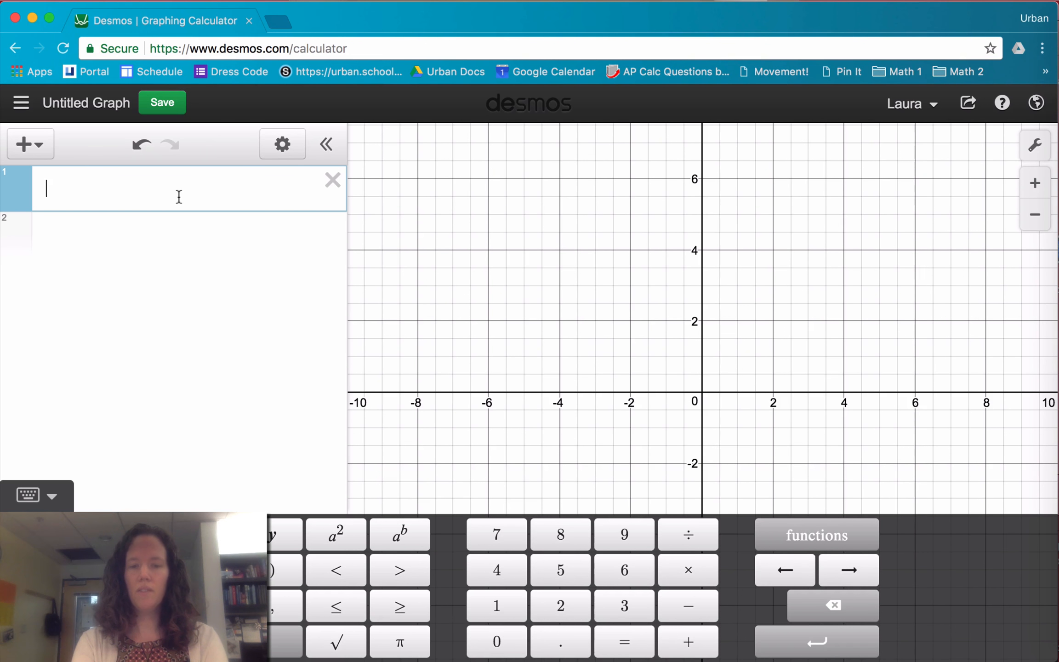
Graph the parabola y = x^2 + 1 in the first expression line
type("x^2")
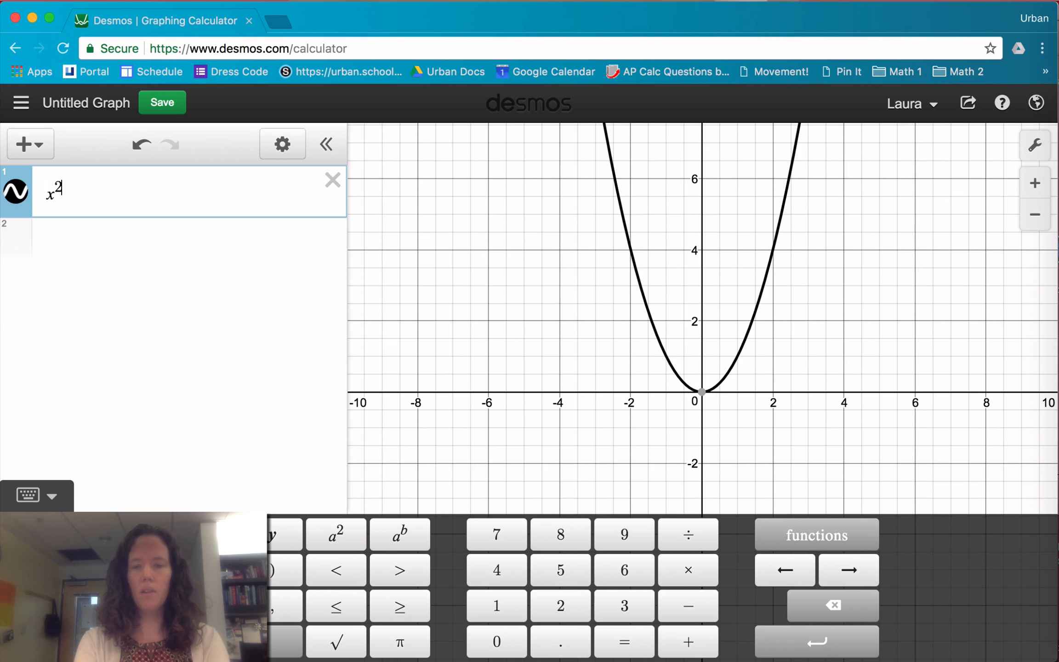
type("+1")
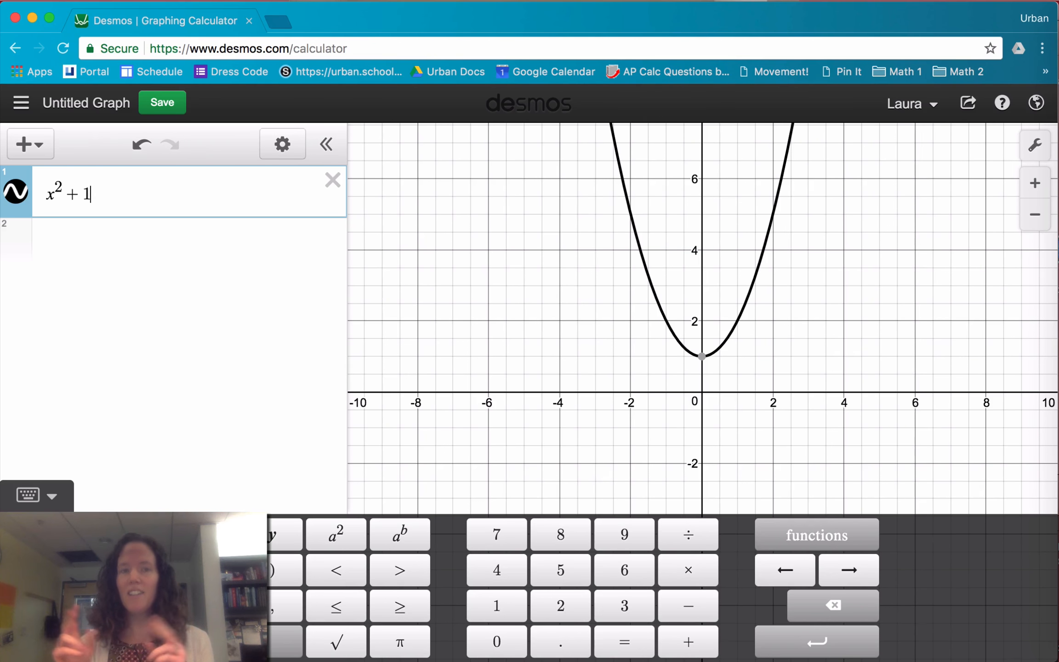
key("Left")
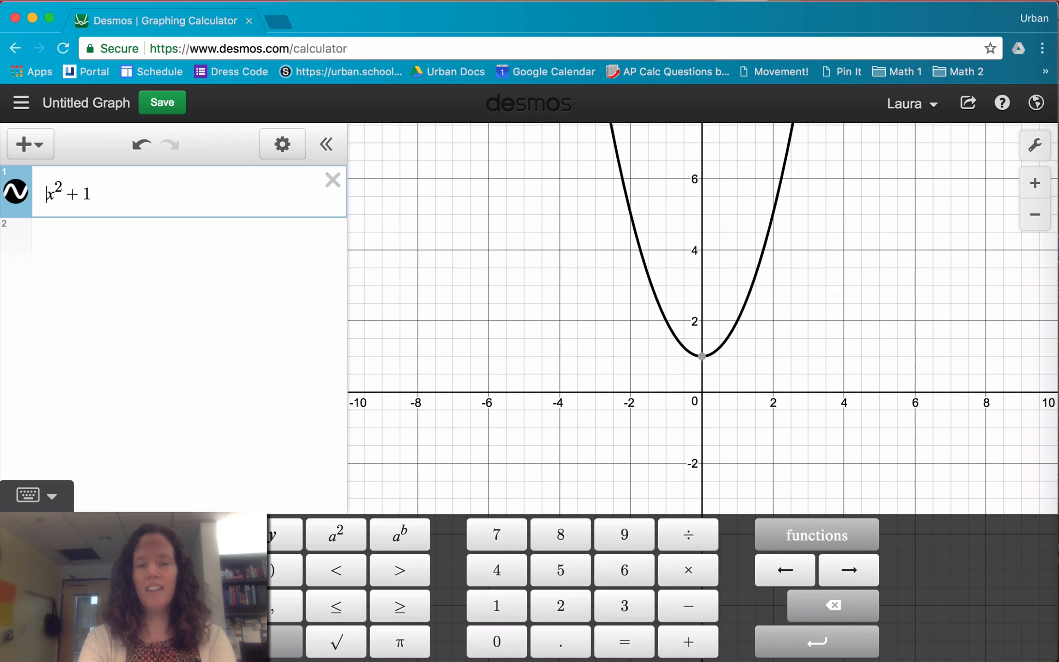
type("y=")
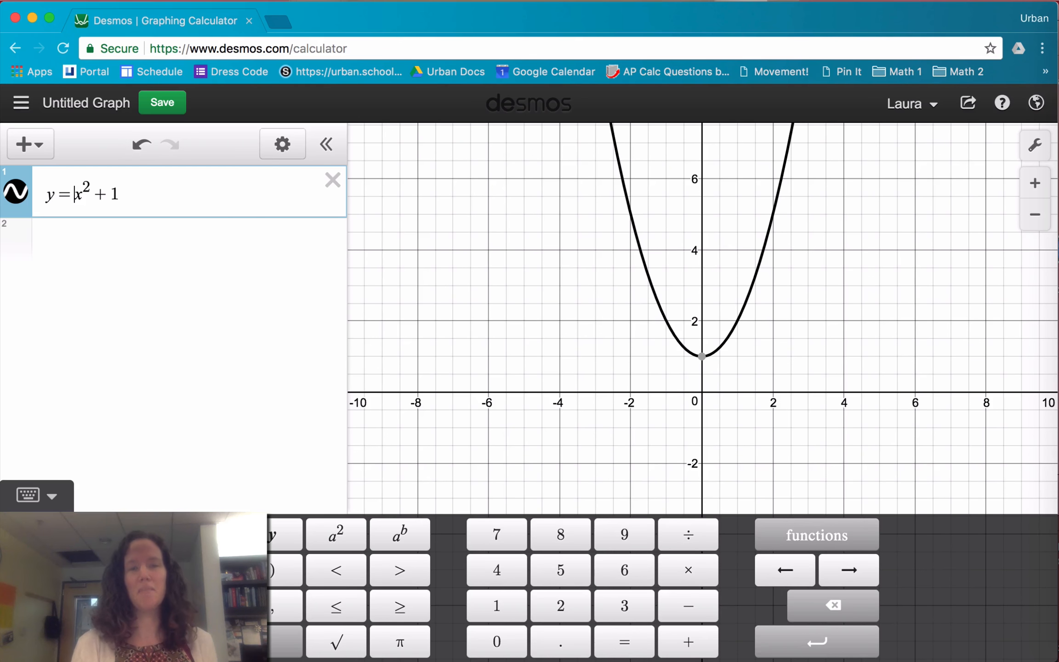
Rewrite the parabola's equation in function notation as f(x) = x^2 + 1 and start a new expression line
key("Left")
key("Left")
key("Right")
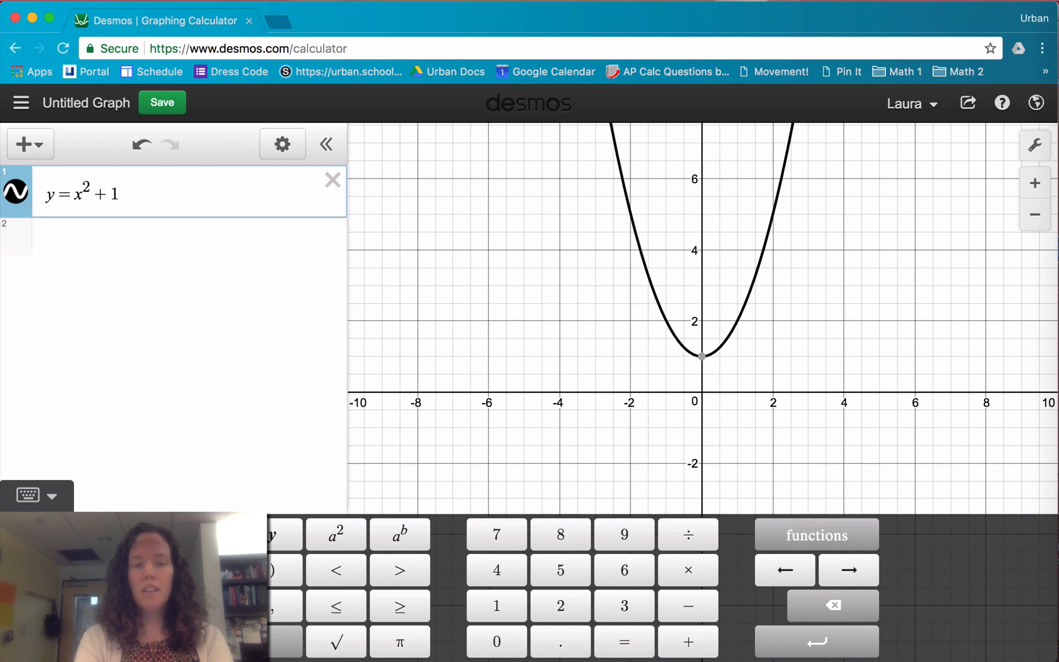
key("BackSpace")
type("f(x)")
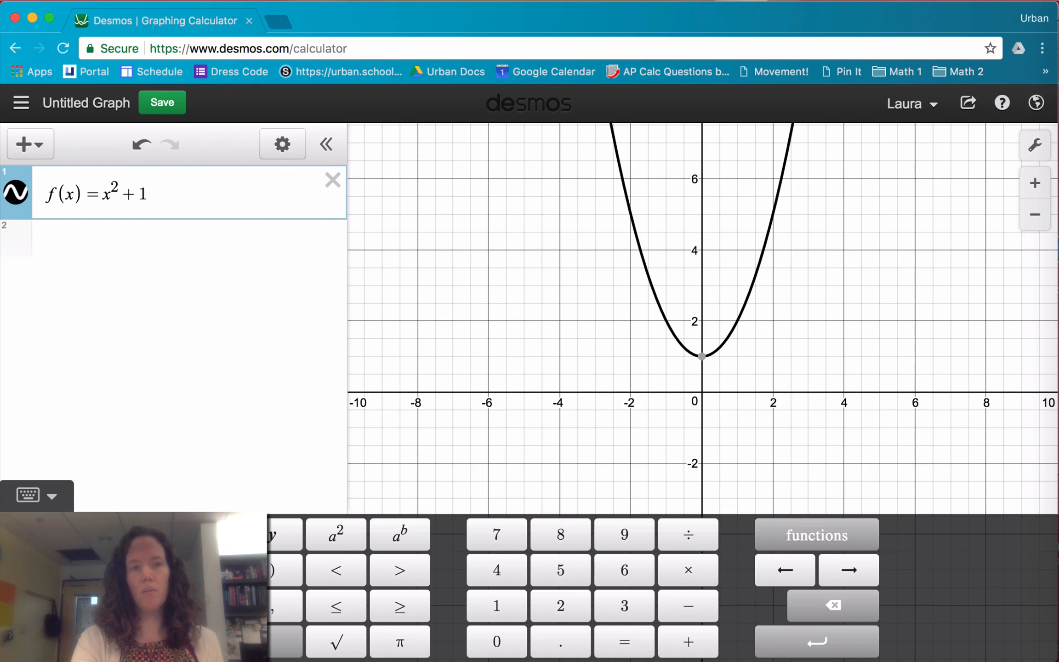
key("Return")
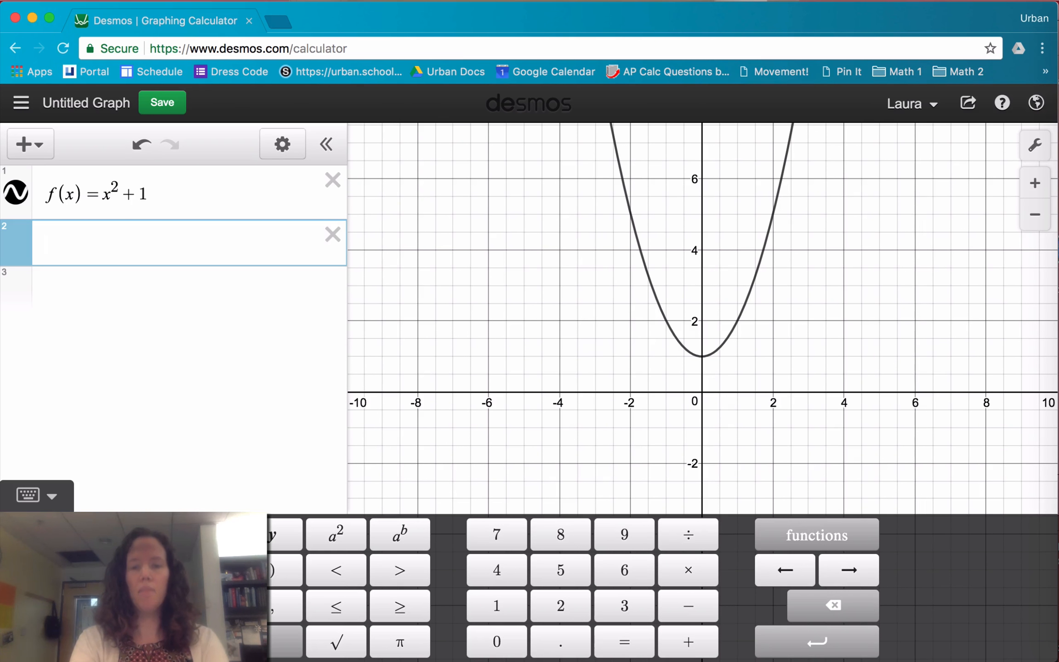
Evaluate the function at 3 by entering f(3) in the second expression line
type("(")
key("BackSpace")
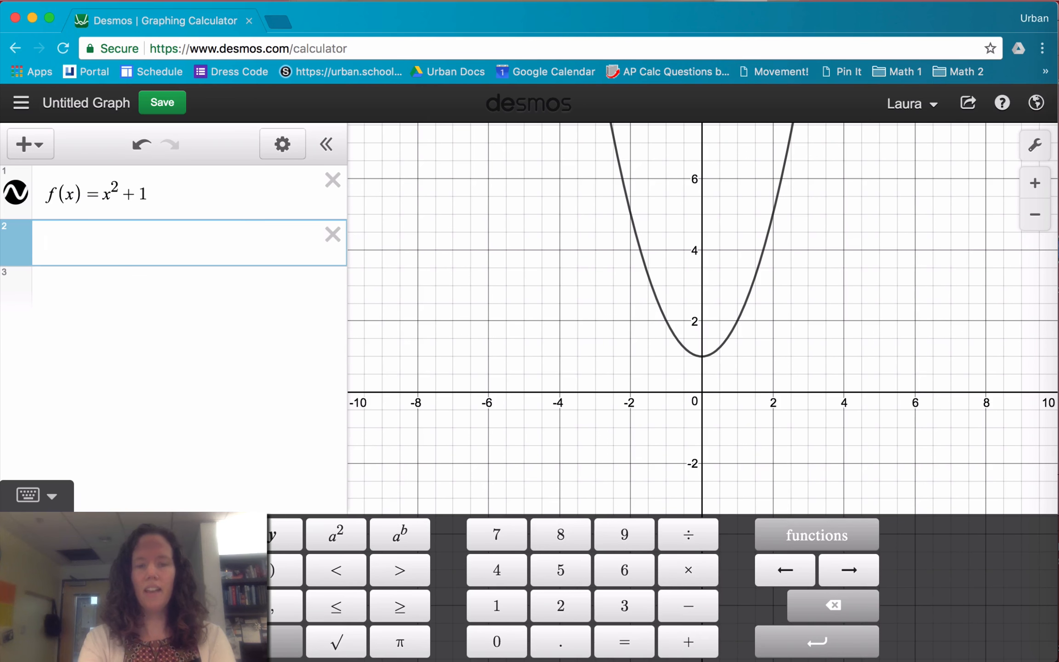
type("f(3")
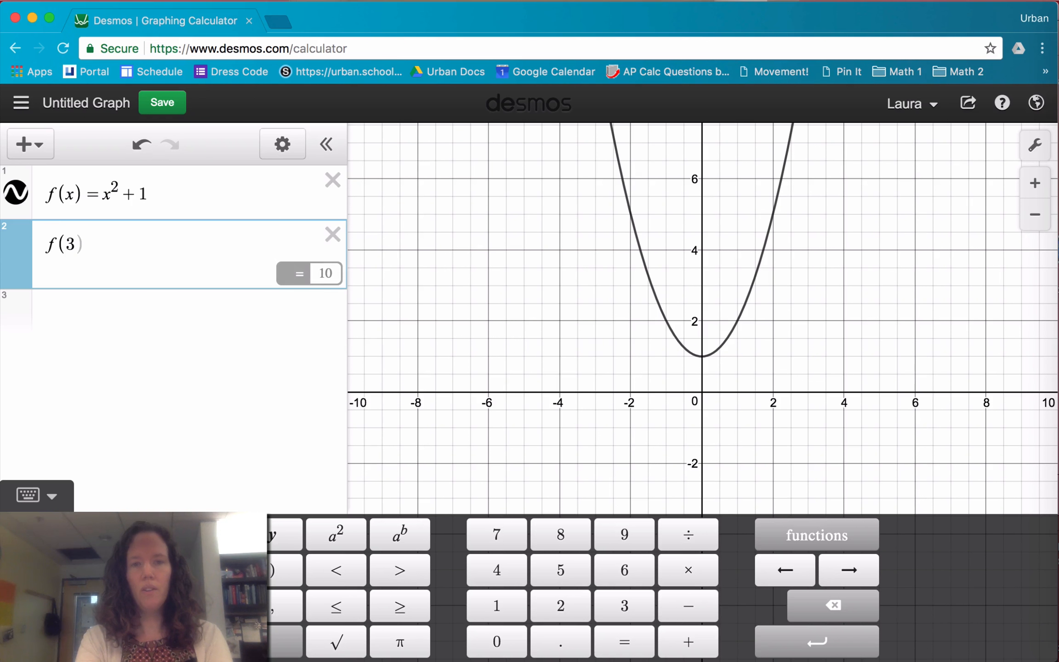
type(")")
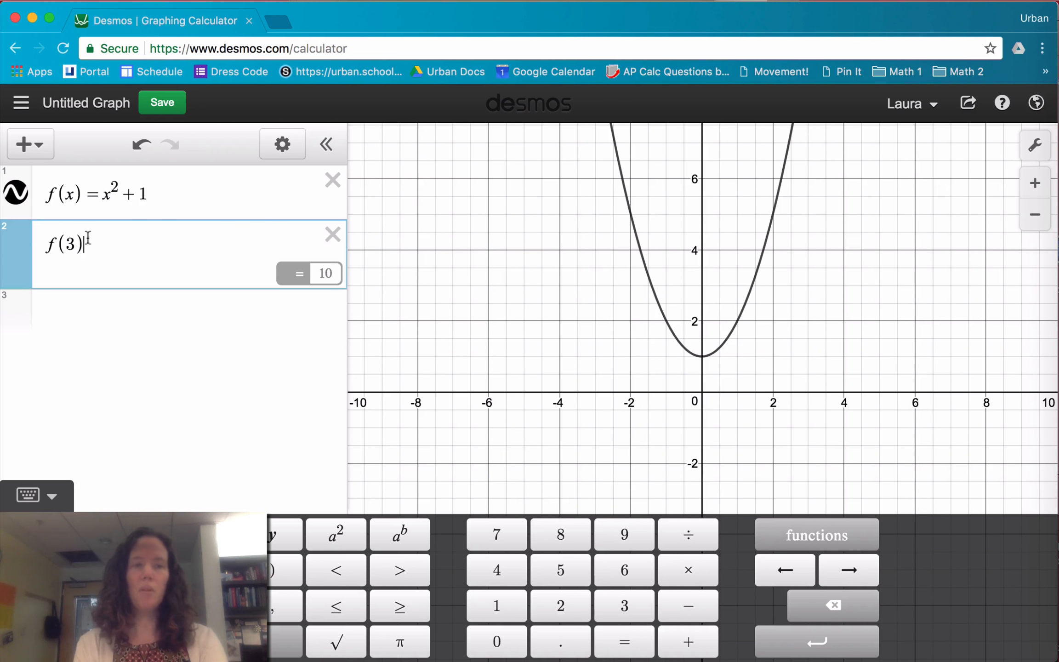
Replace f(3) with the point (3, f(3)) and show the point's label on the graph
left_click_drag(88, 237, 44, 243)
key("BackSpace")
type("(")
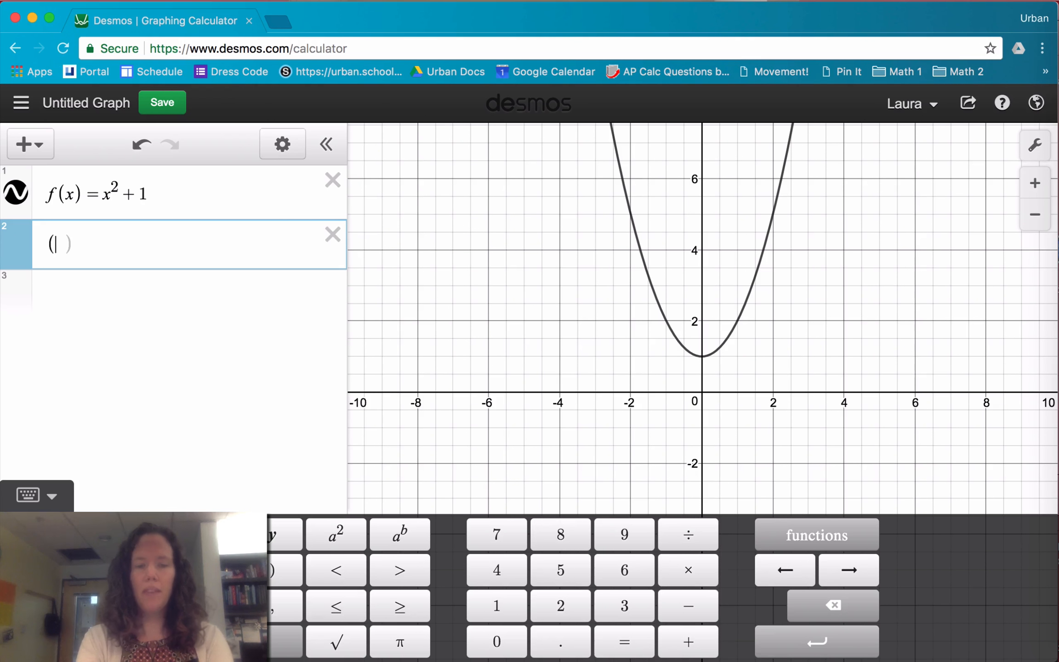
type("3,f(")
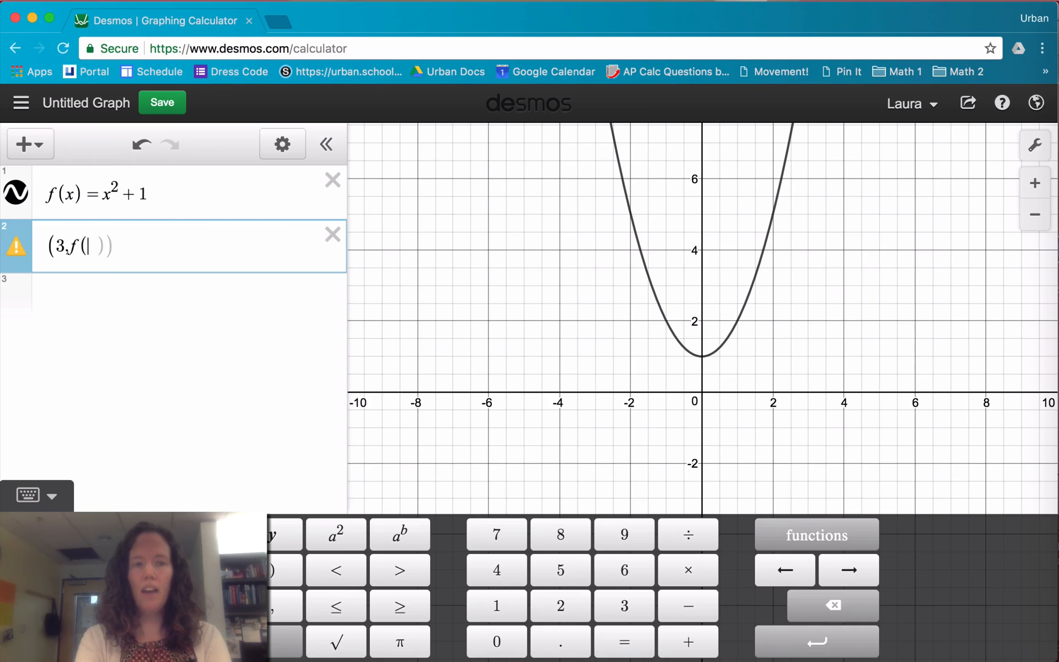
type("3)")
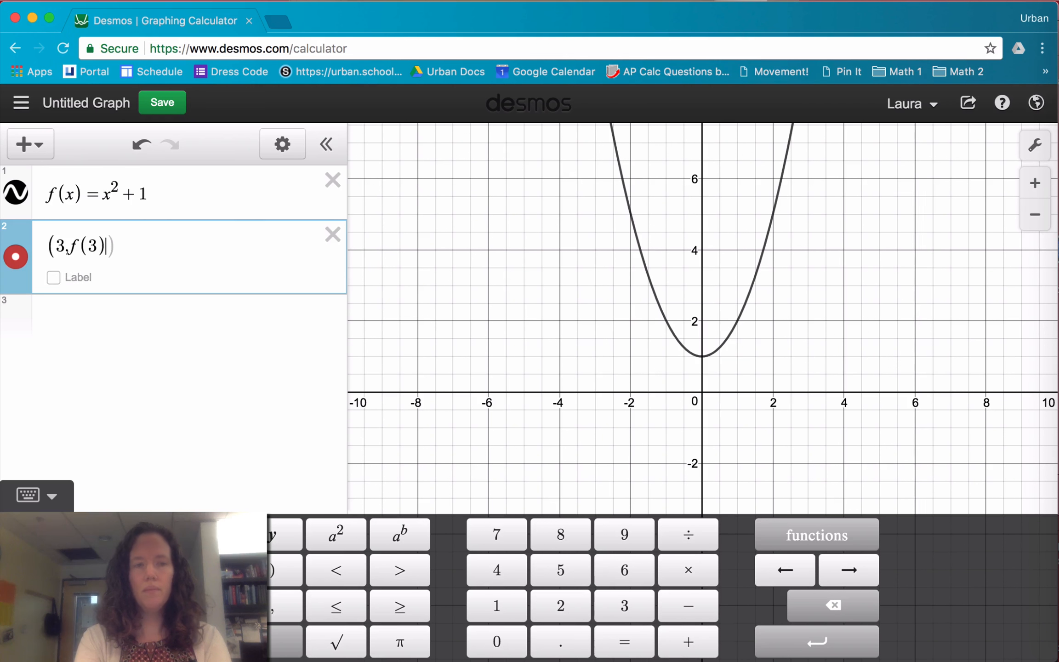
type(")")
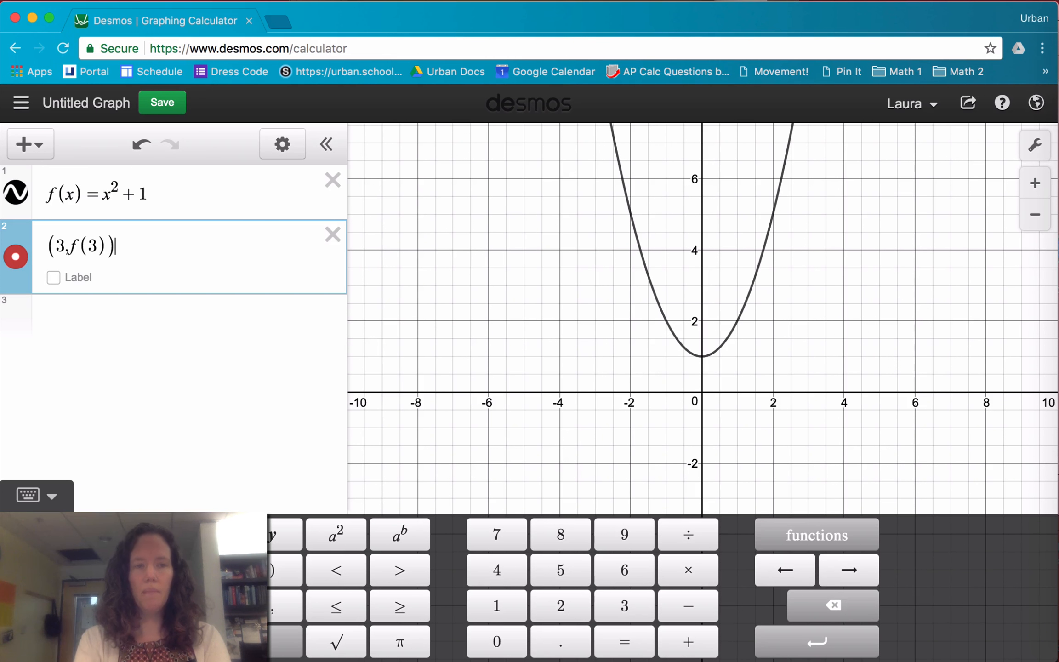
left_click(53, 277)
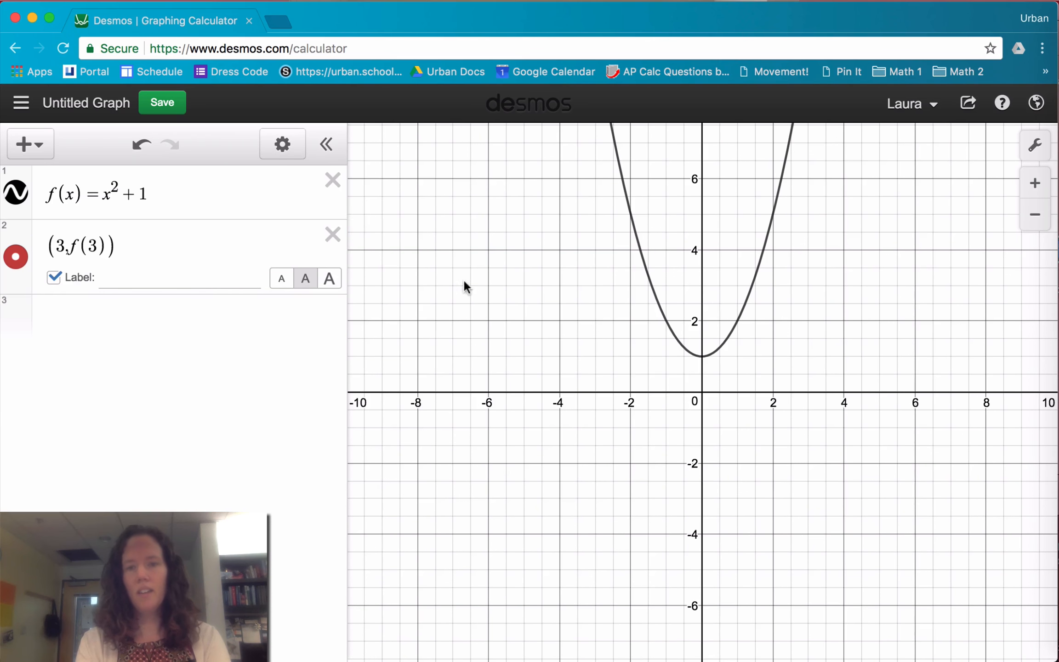
left_click_drag(463, 278, 444, 457)
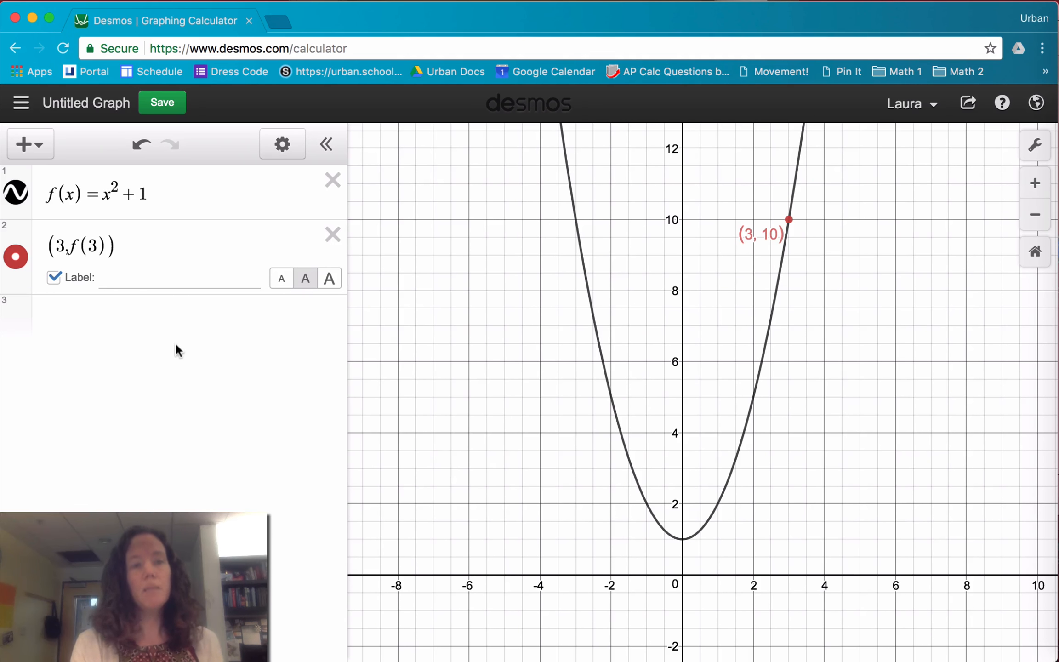
Change the labelled point to (a, f(a)) with a slider for a, and move the slider to 1.9
left_click(60, 247)
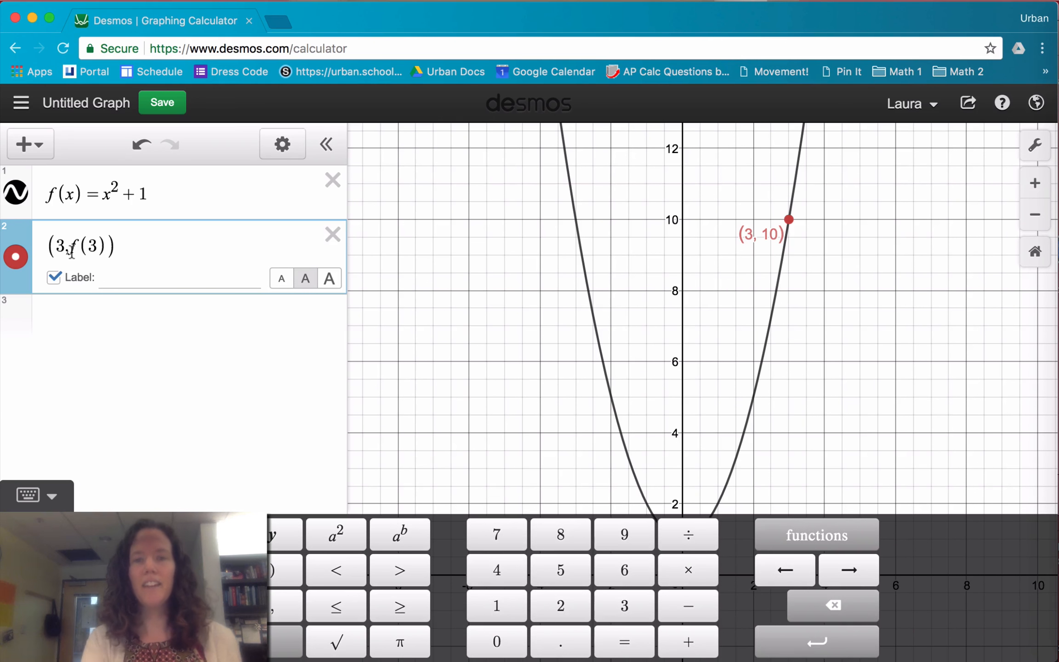
key("BackSpace")
type("a")
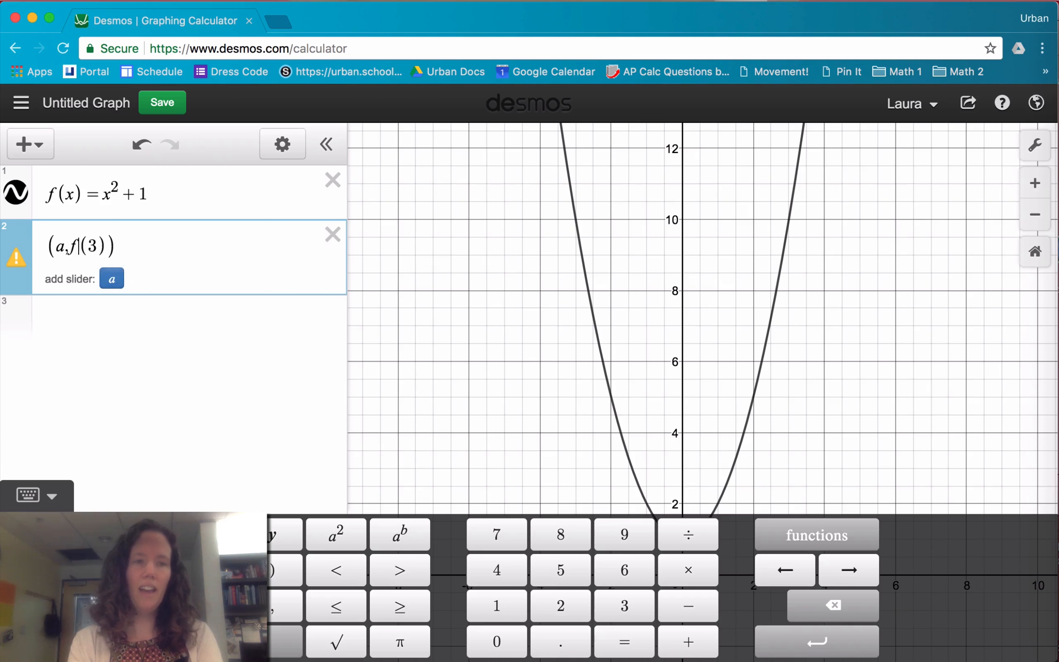
key("BackSpace")
type("a")
key("Right")
key("Right")
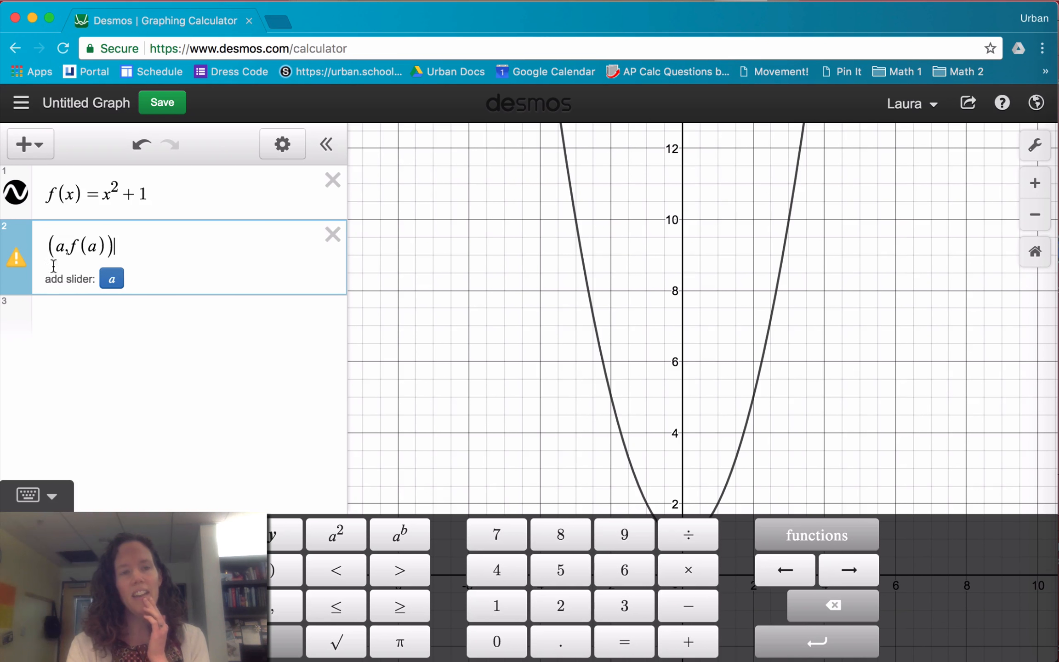
key("Return")
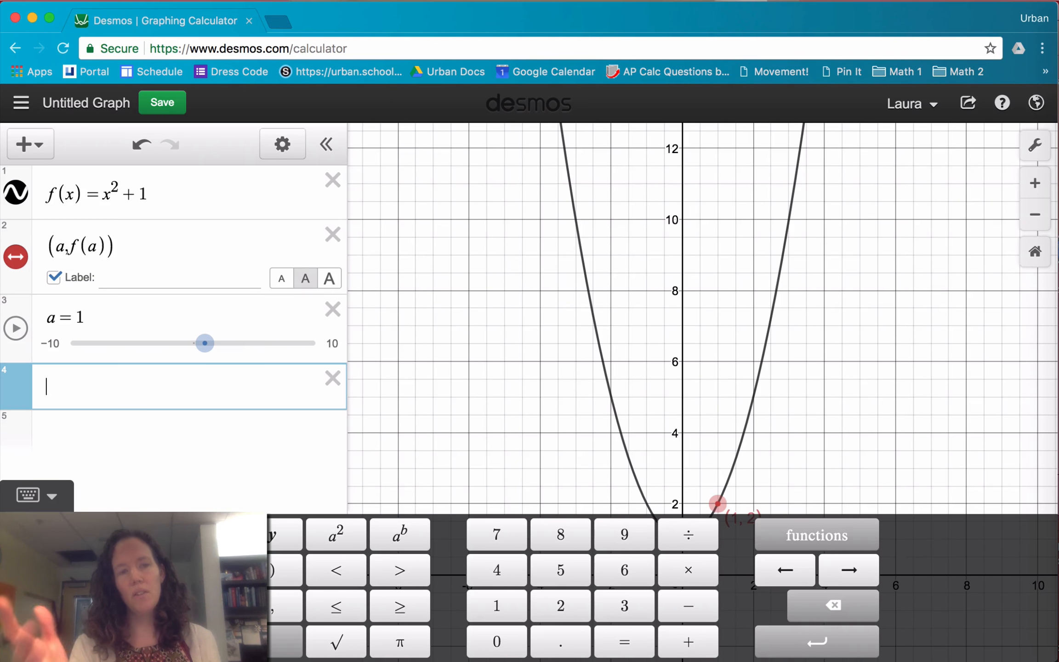
left_click(485, 472)
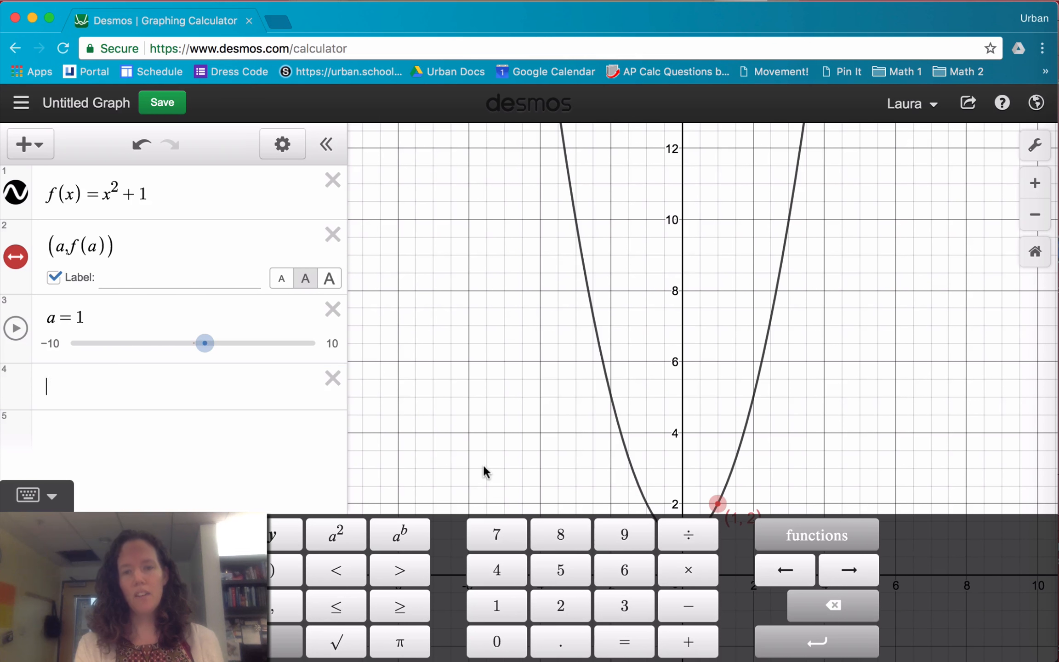
mouse_move(205, 343)
left_mouse_down()
mouse_move(230, 345)
mouse_move(215, 349)
left_mouse_up()
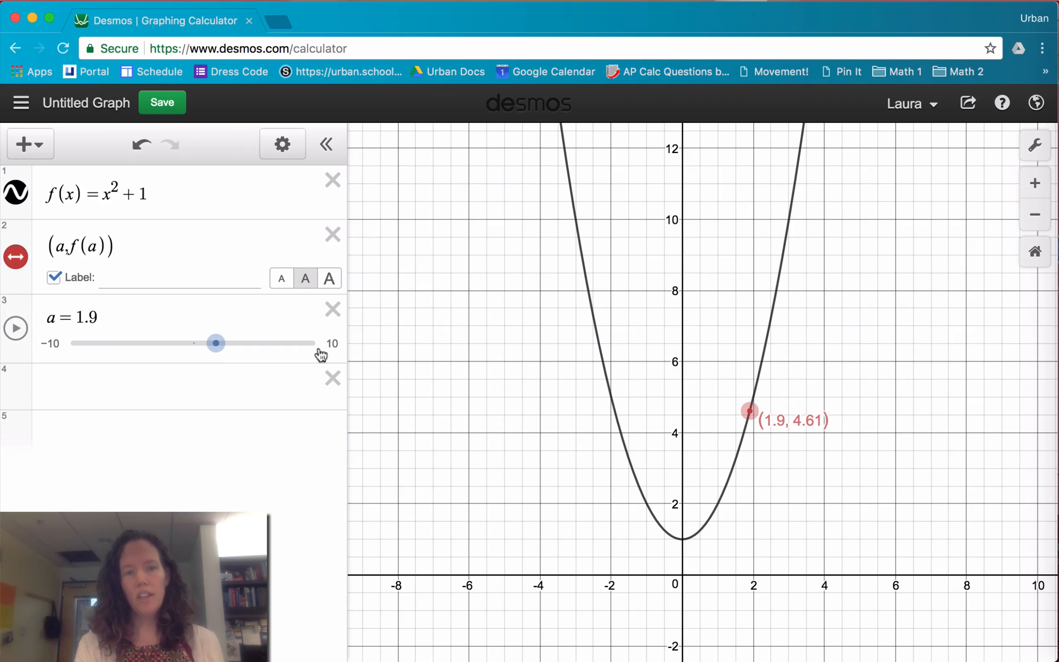
Set the step size of the slider for a to .25
left_click(51, 346)
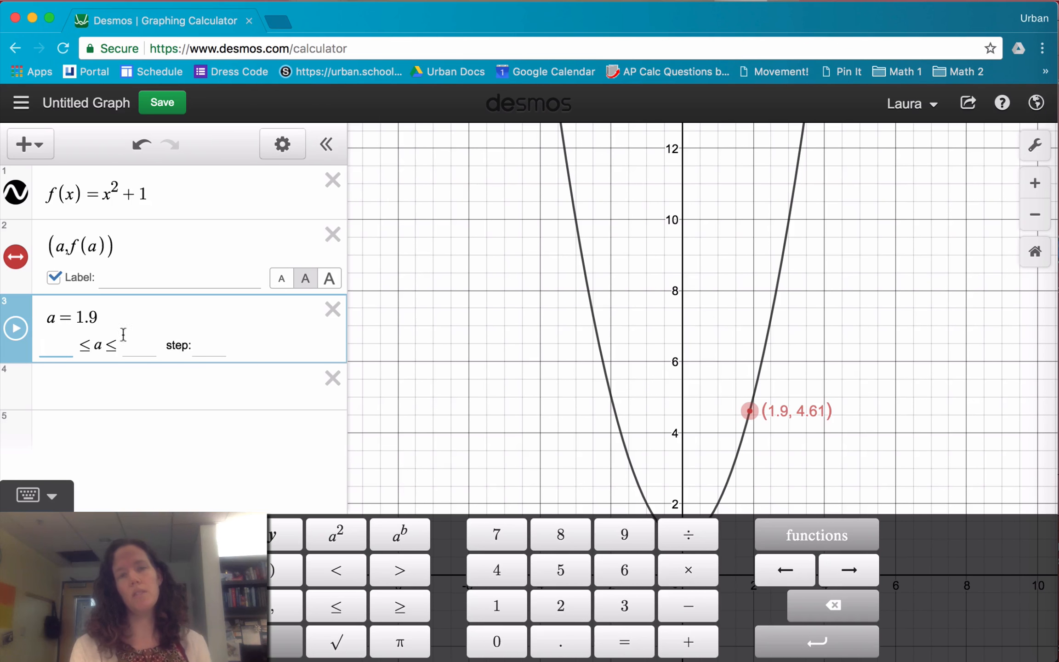
left_click(215, 347)
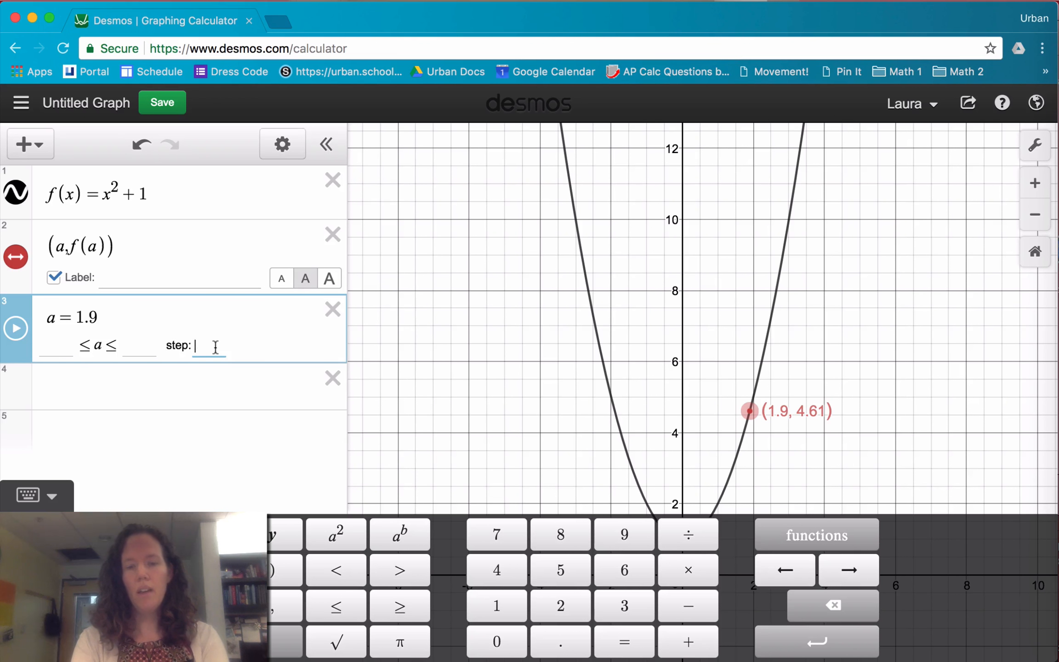
type(".125")
key("BackSpace")
key("BackSpace")
key("BackSpace")
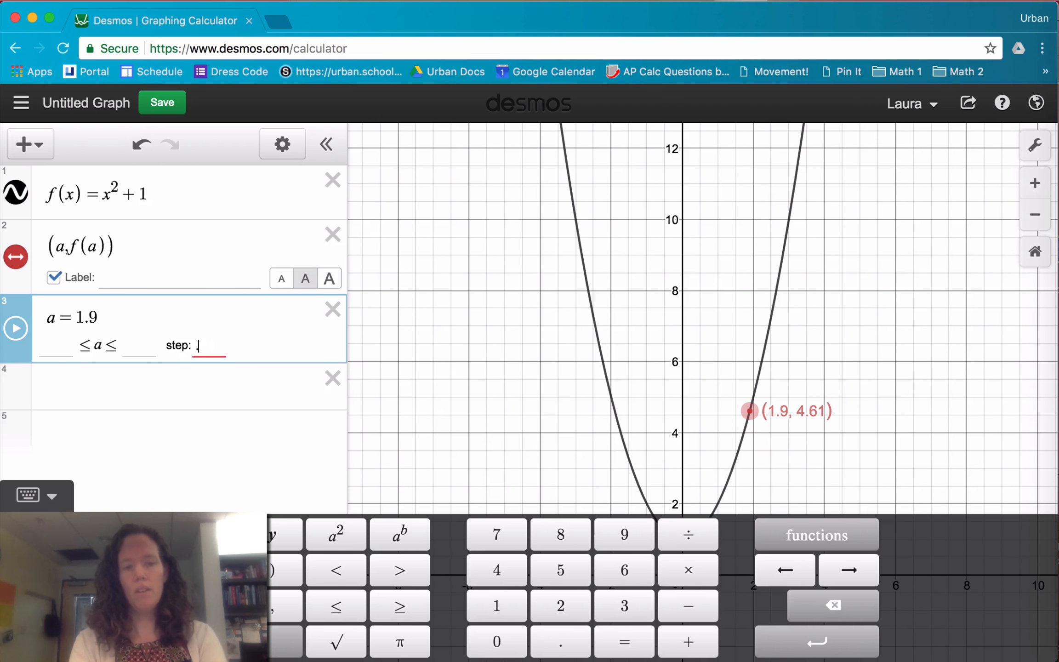
type("25")
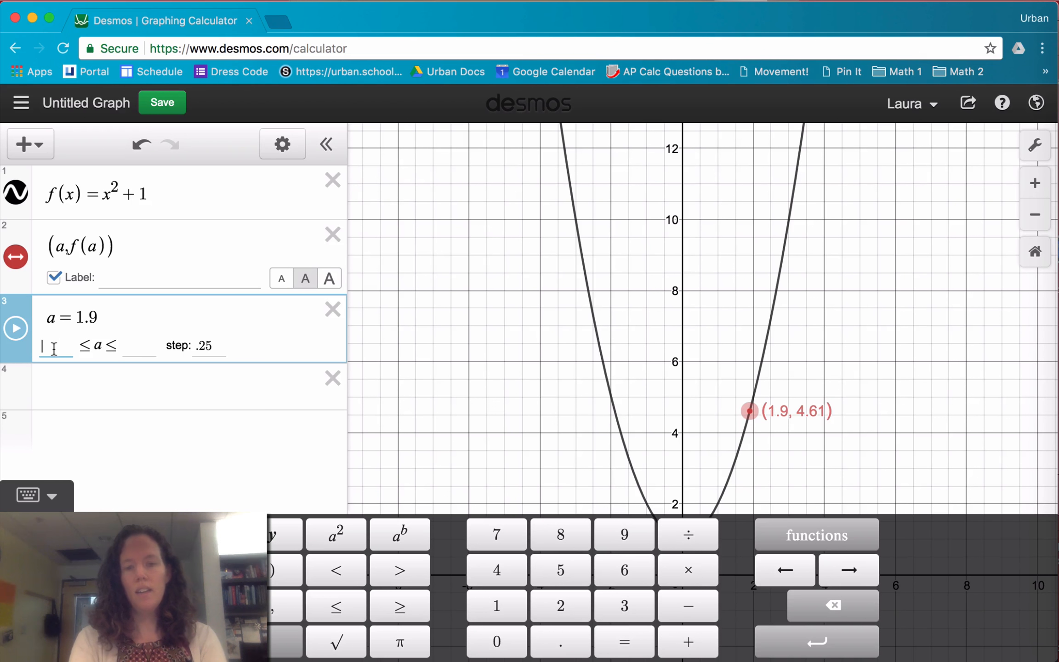
type("-10")
Limit the slider for a to the range -10 to 10 and move it to 2.5
key("Tab")
type("10")
key("Return")
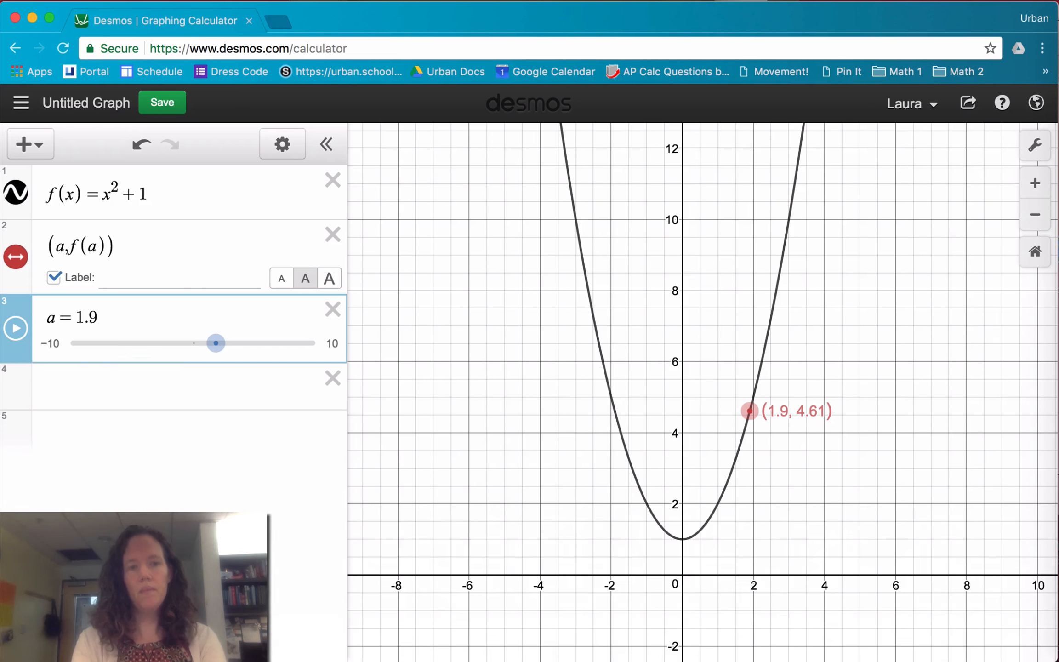
mouse_move(222, 346)
left_mouse_down()
mouse_move(209, 347)
mouse_move(230, 345)
left_mouse_up()
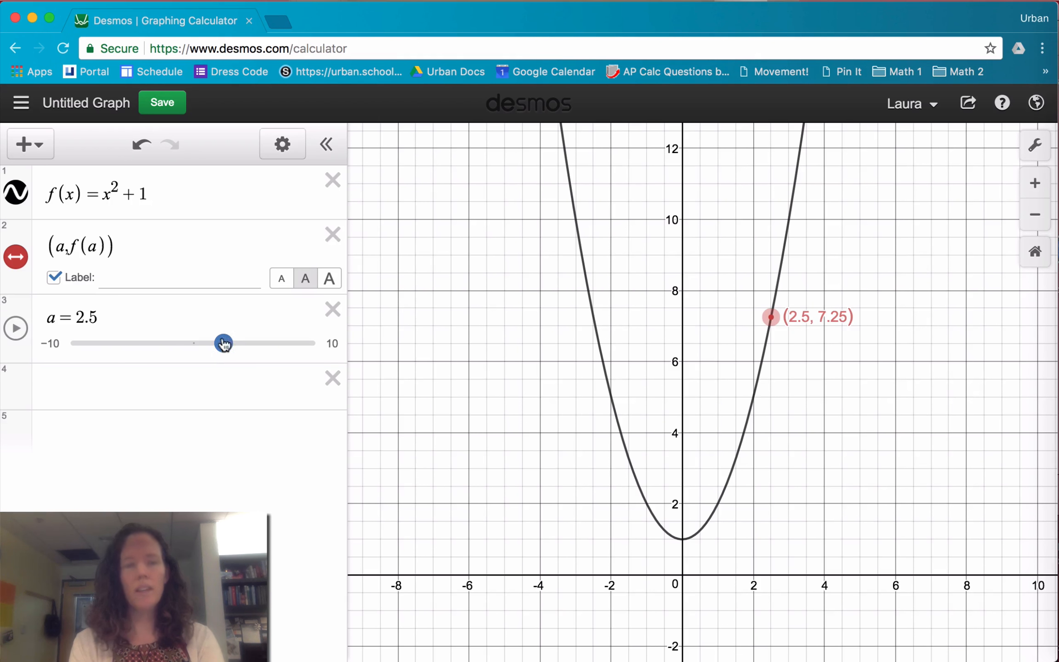
Hide the point (a, f(a)), and delete both the slider for a and the point's expression
left_click(16, 258)
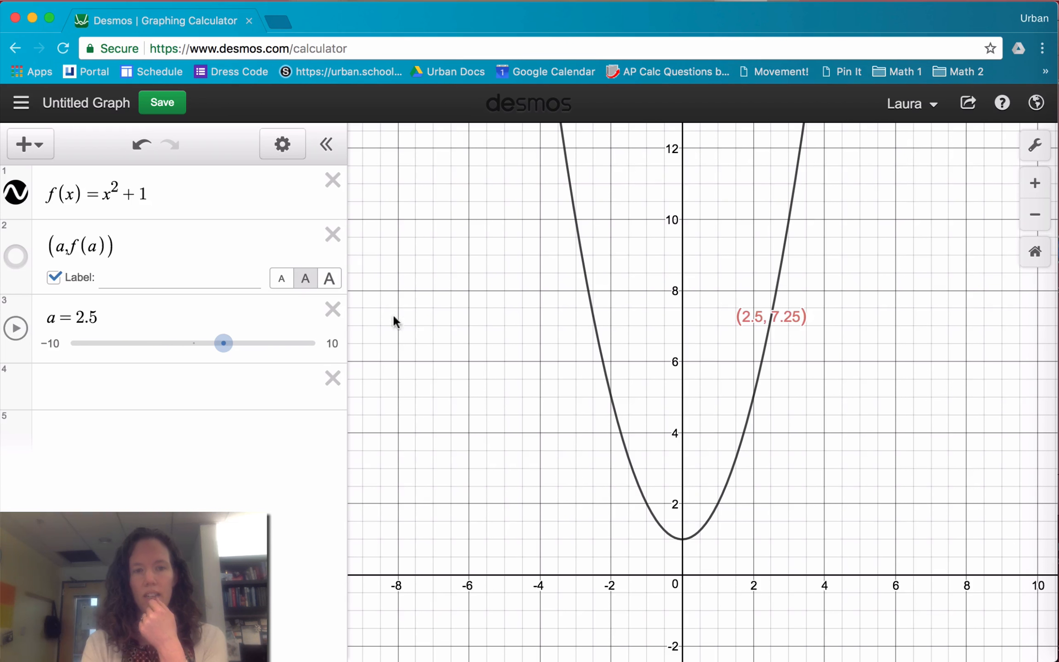
left_click(332, 310)
left_click(332, 235)
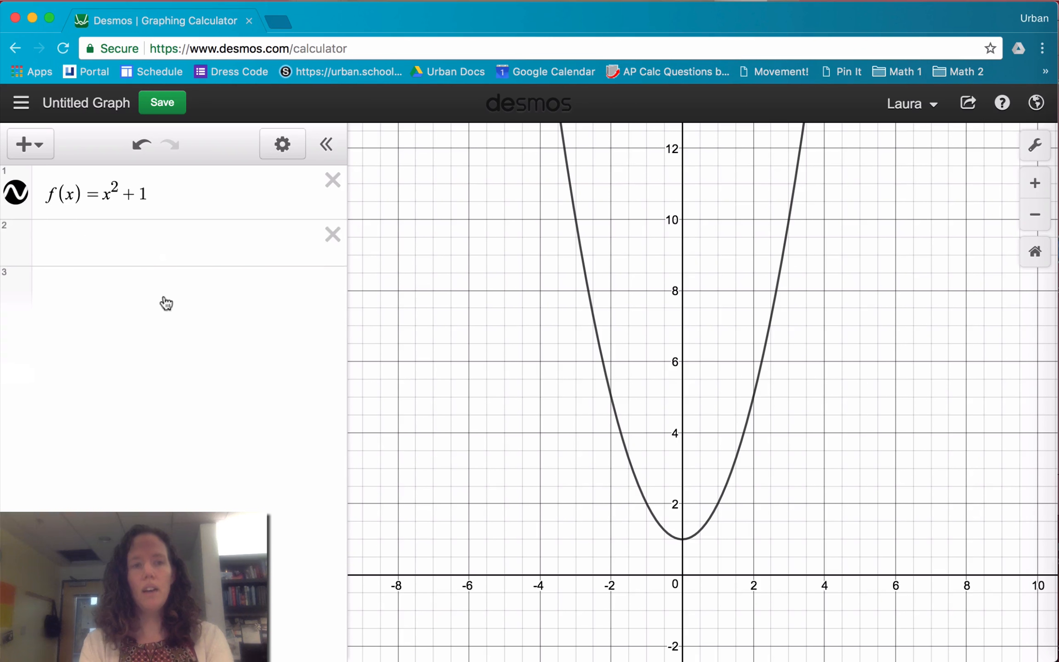
Graph the derivative f'(x) in the second expression line
left_click(118, 244)
type("f")
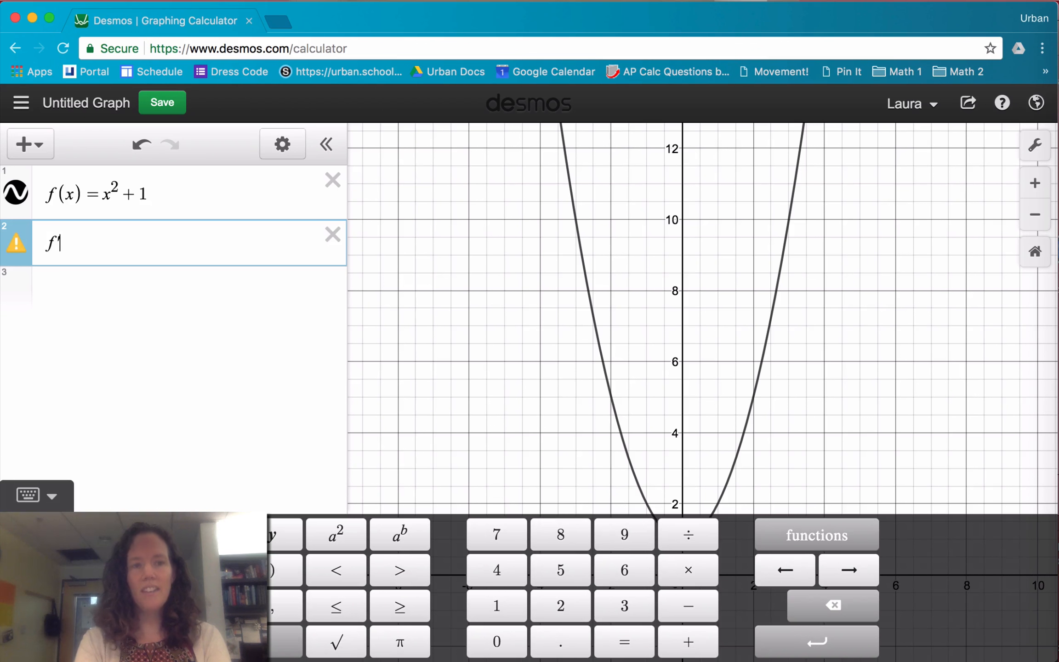
type("'(x)")
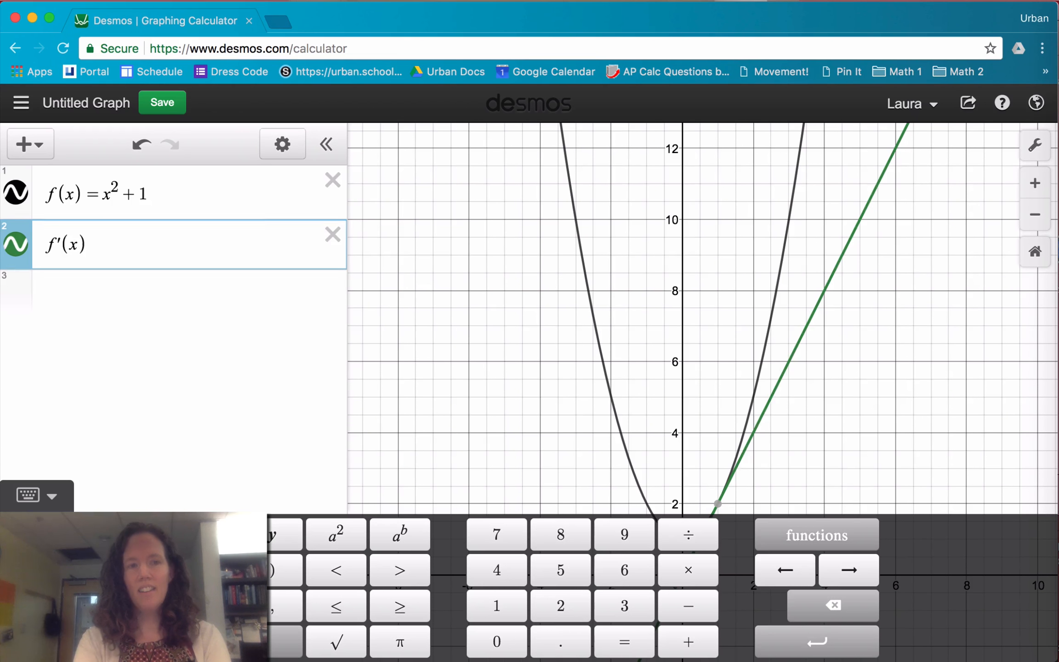
key("Return")
left_click(456, 390)
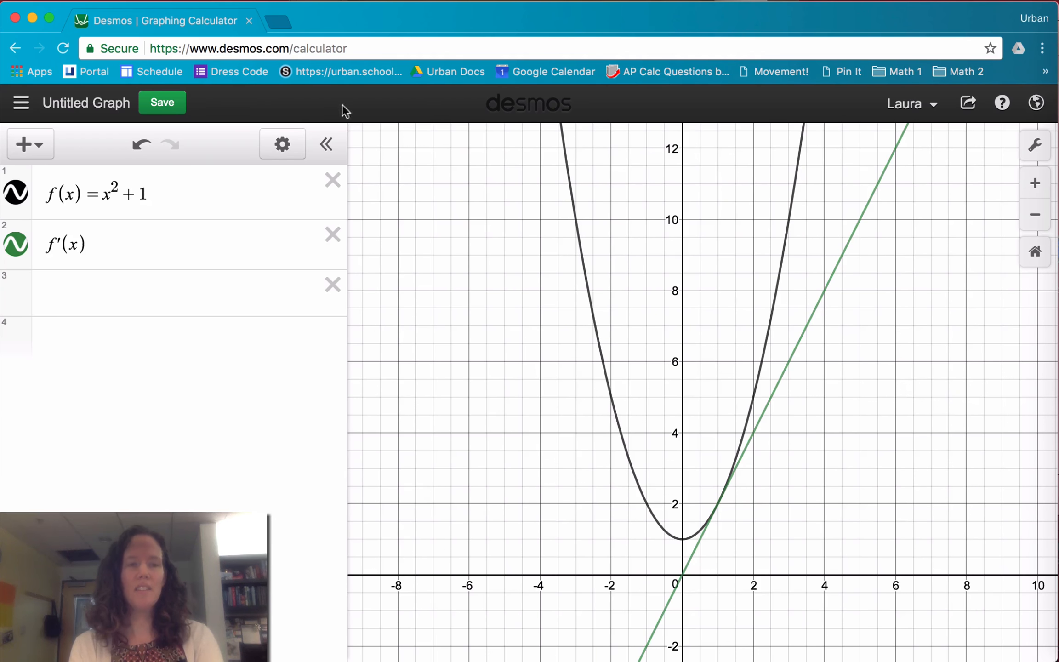
Rewrite the derivative expression as the equation y = f'(x)
left_click(46, 244)
type("y=")
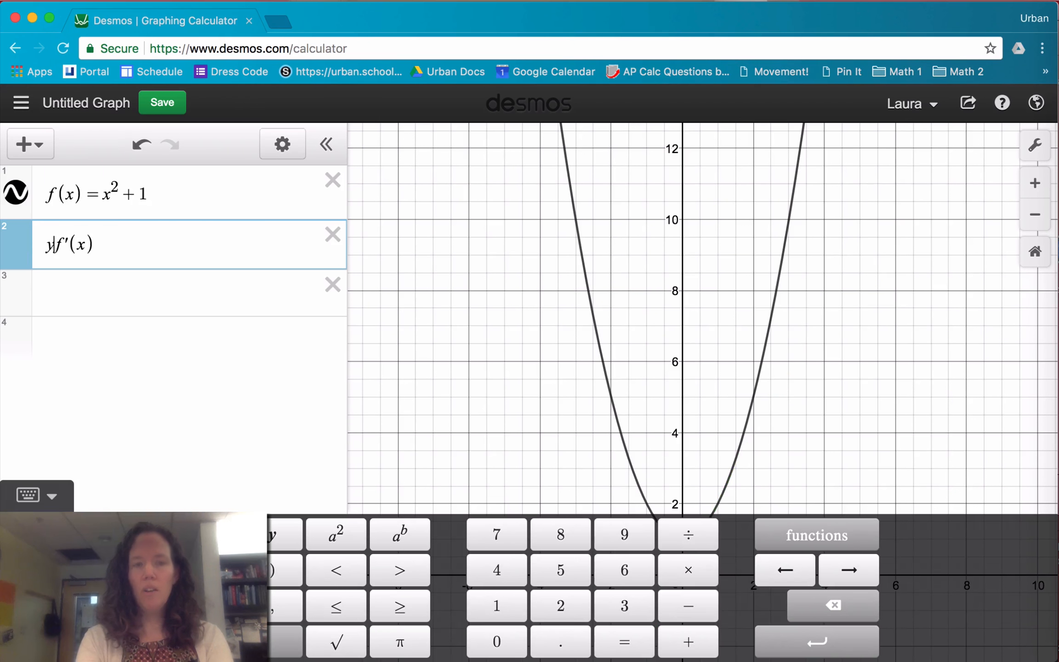
left_click(307, 301)
left_click(301, 358)
left_click(445, 396)
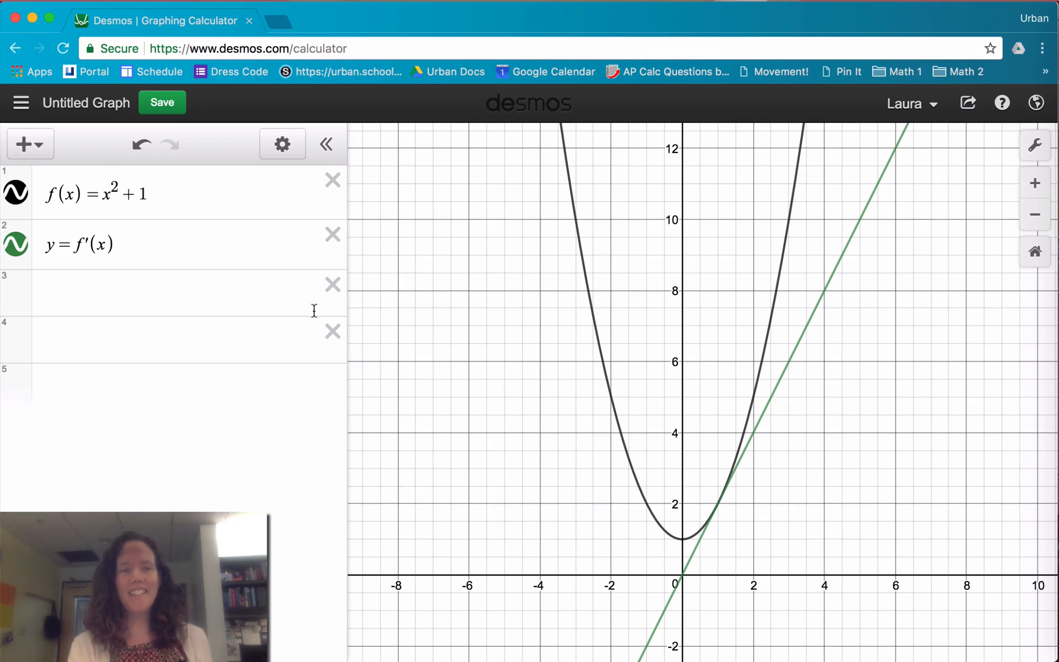
Shorten the derivative expression to f'(x) by removing "y =", and hide its graph
left_click_drag(72, 239, 39, 239)
key("BackSpace")
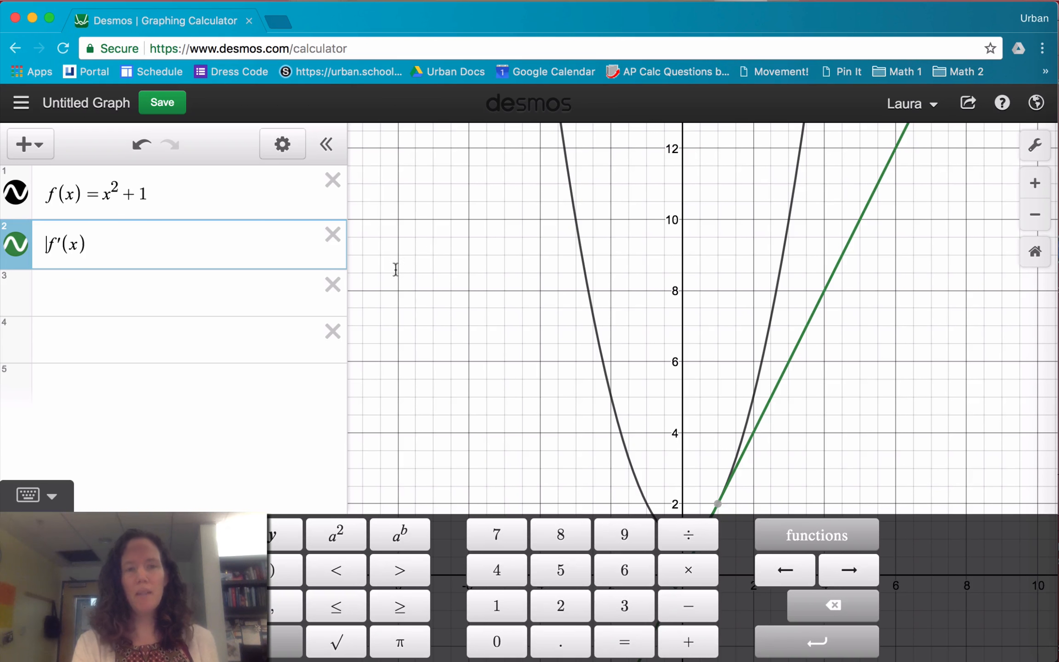
left_click(522, 314)
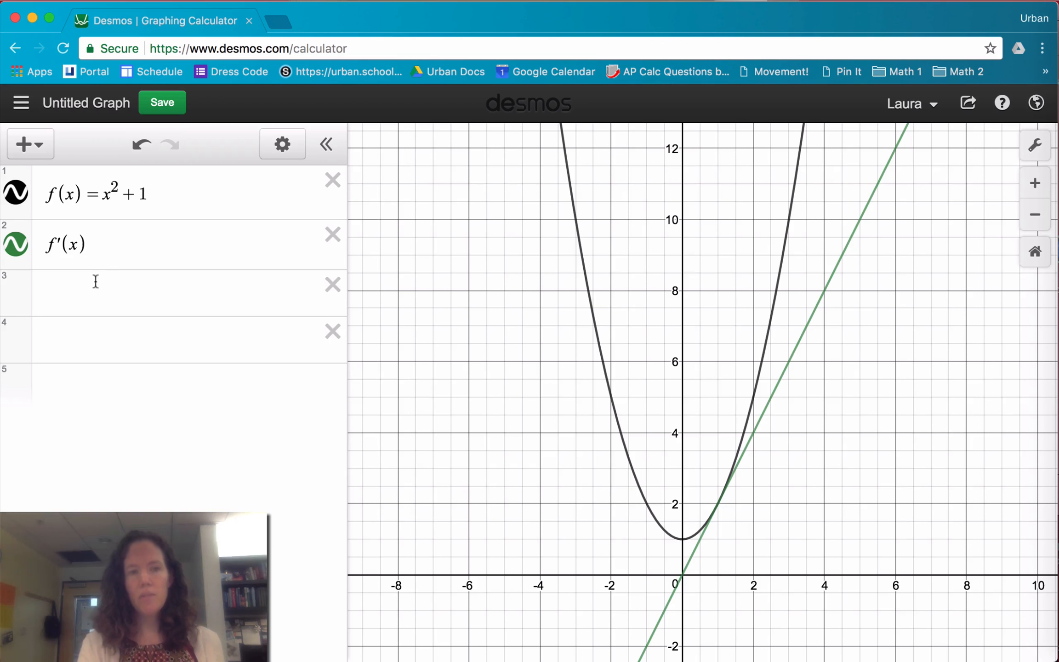
left_click(73, 289)
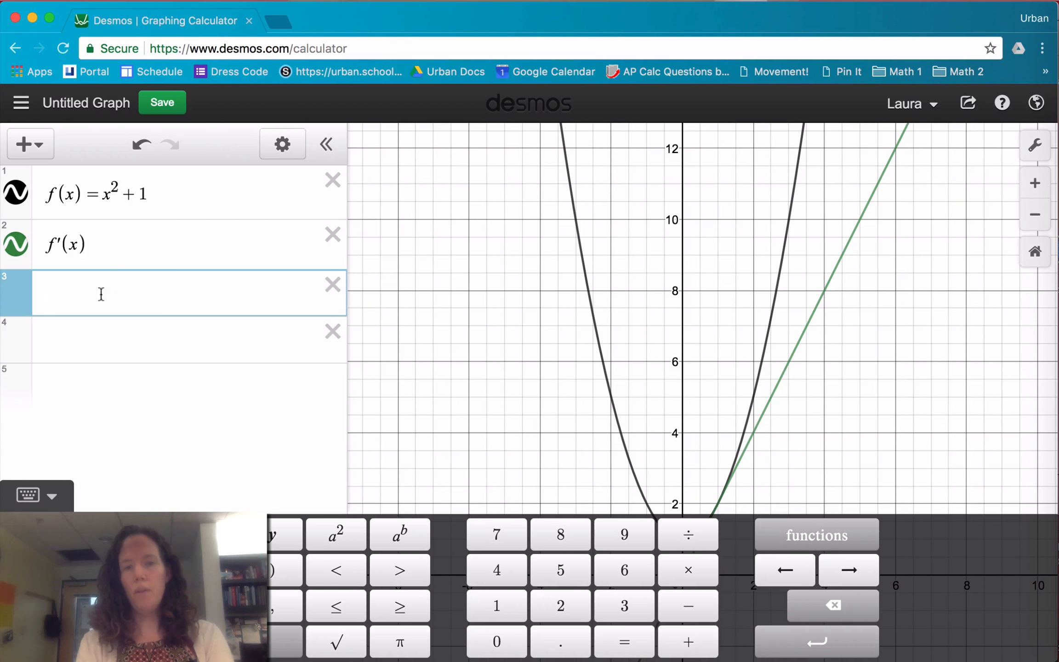
left_click(16, 247)
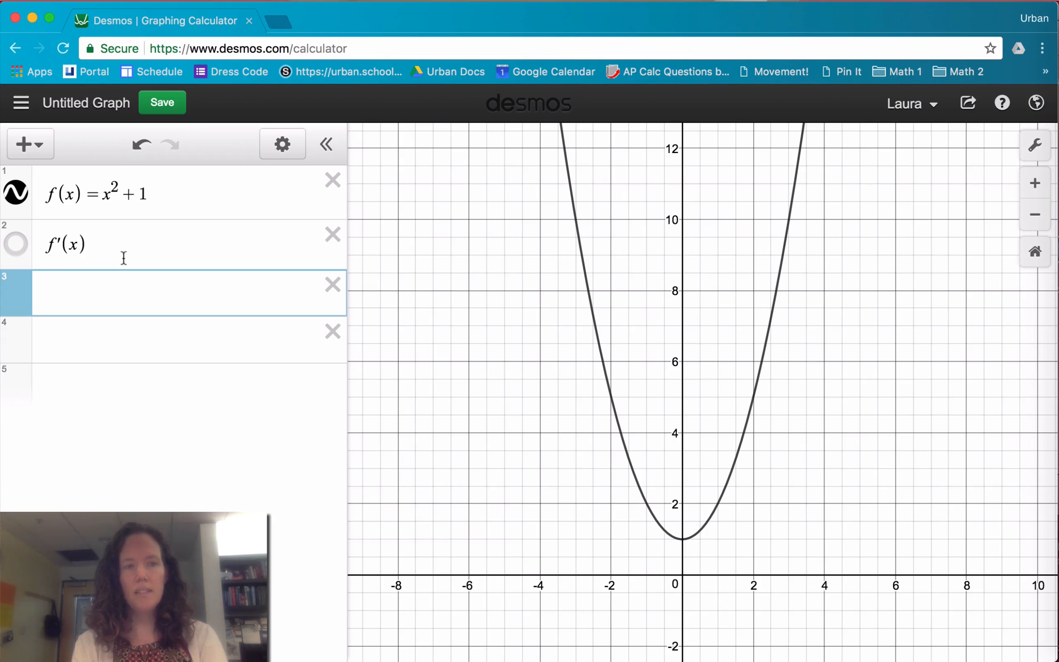
Enter the tangent line equation y = f'(a)(x - a) + f(a) in the third expression line
left_click(96, 285)
type("y")
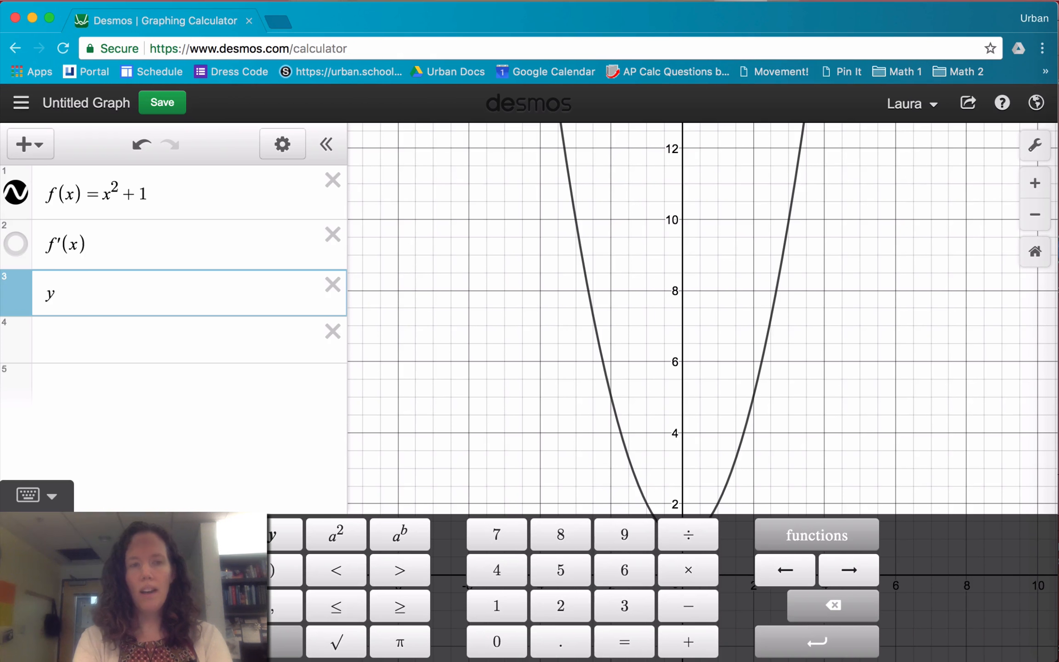
type("=")
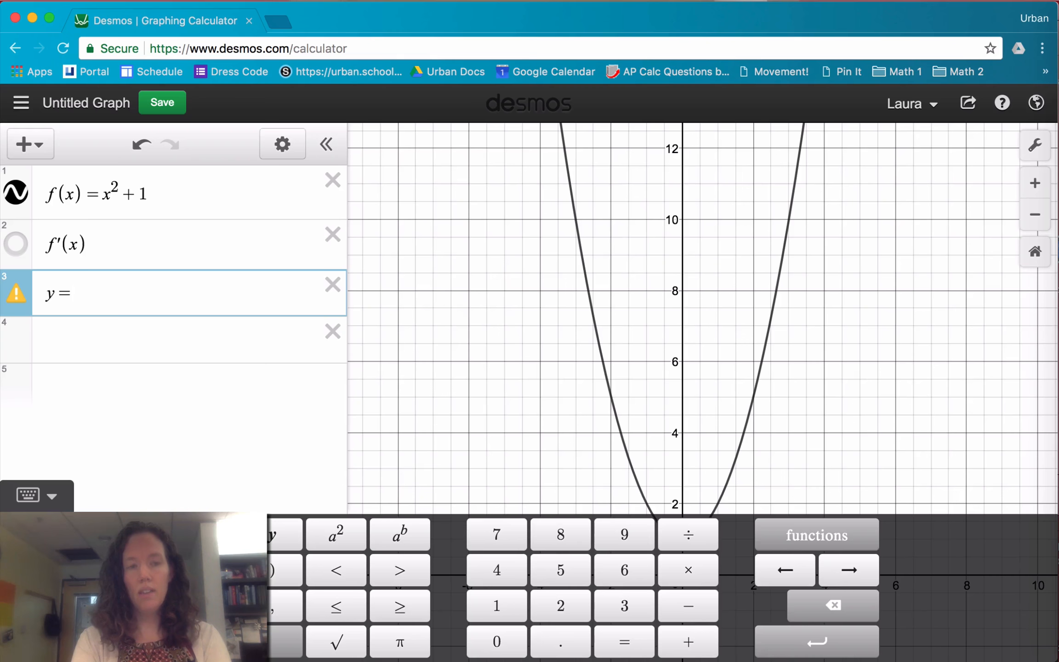
type("f'")
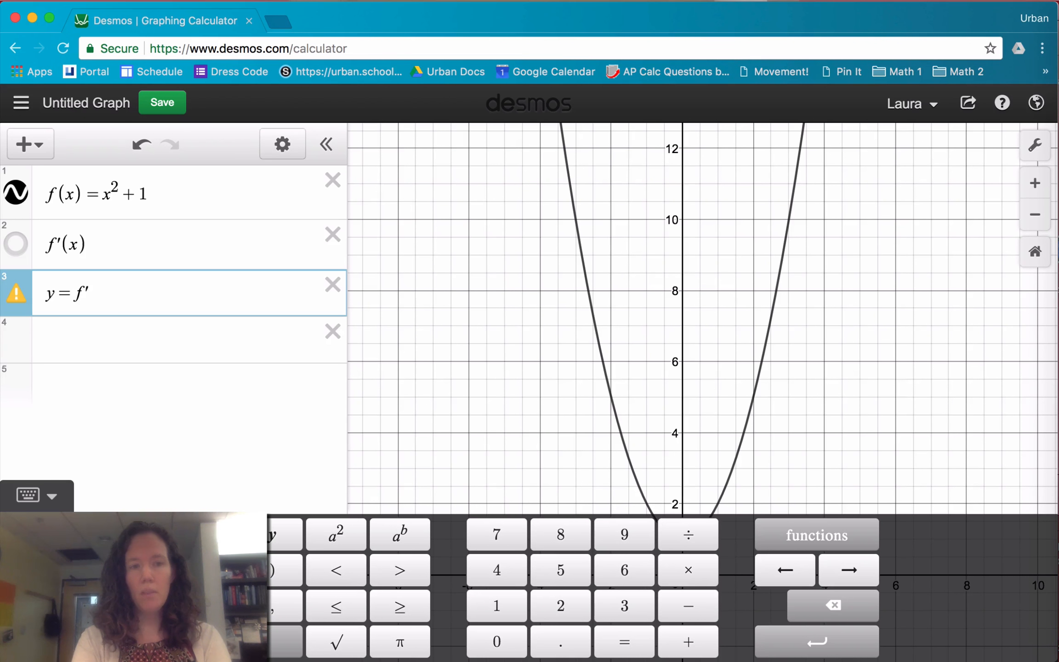
type("(a)")
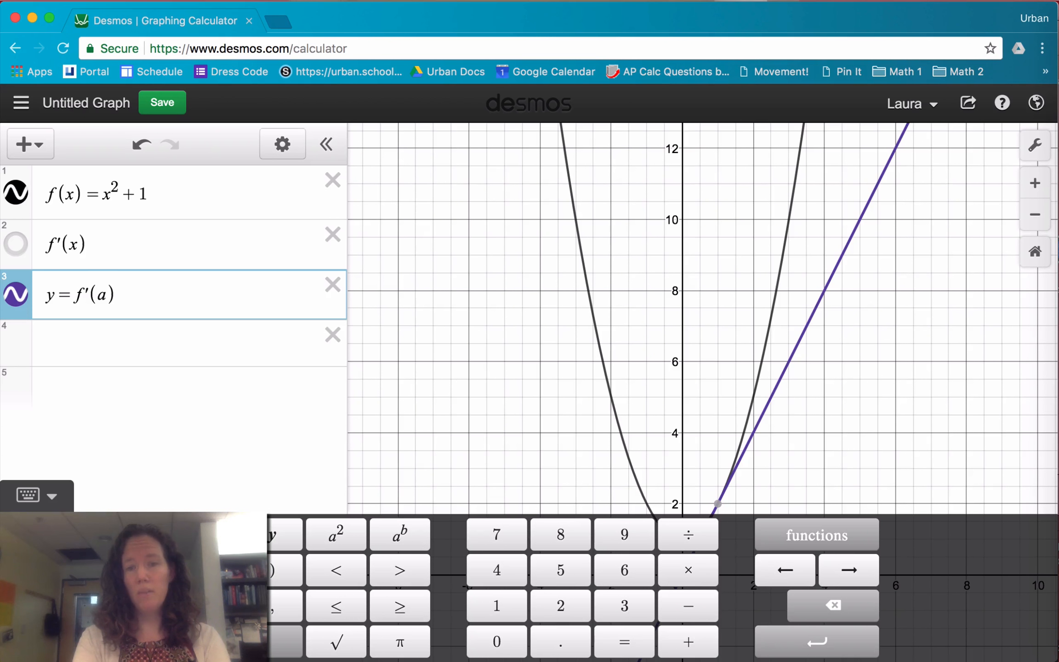
type("(")
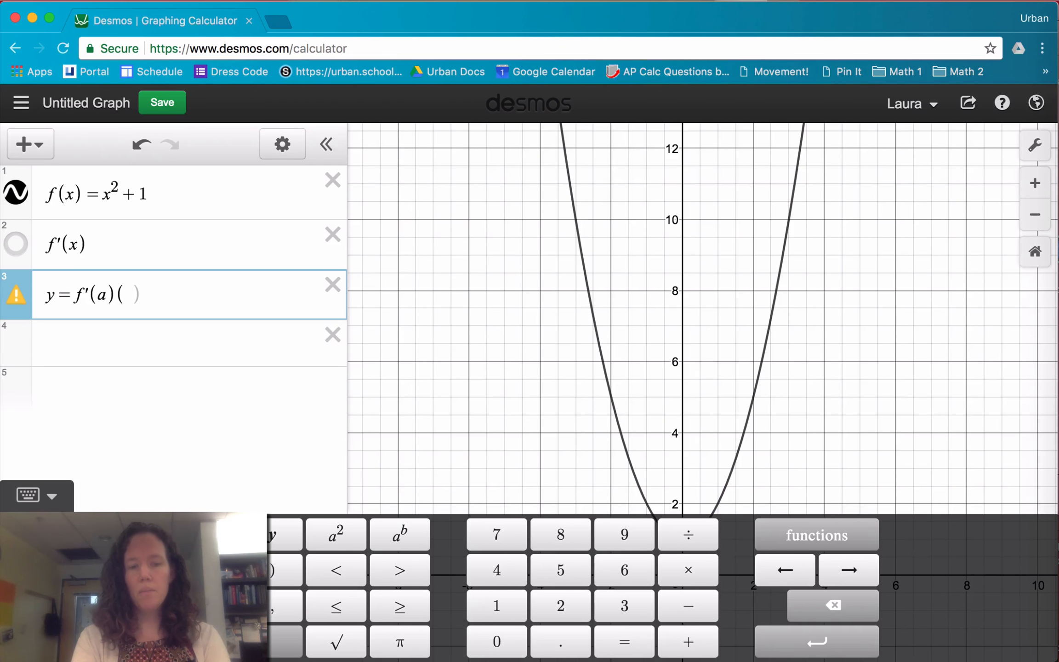
type("x-a)")
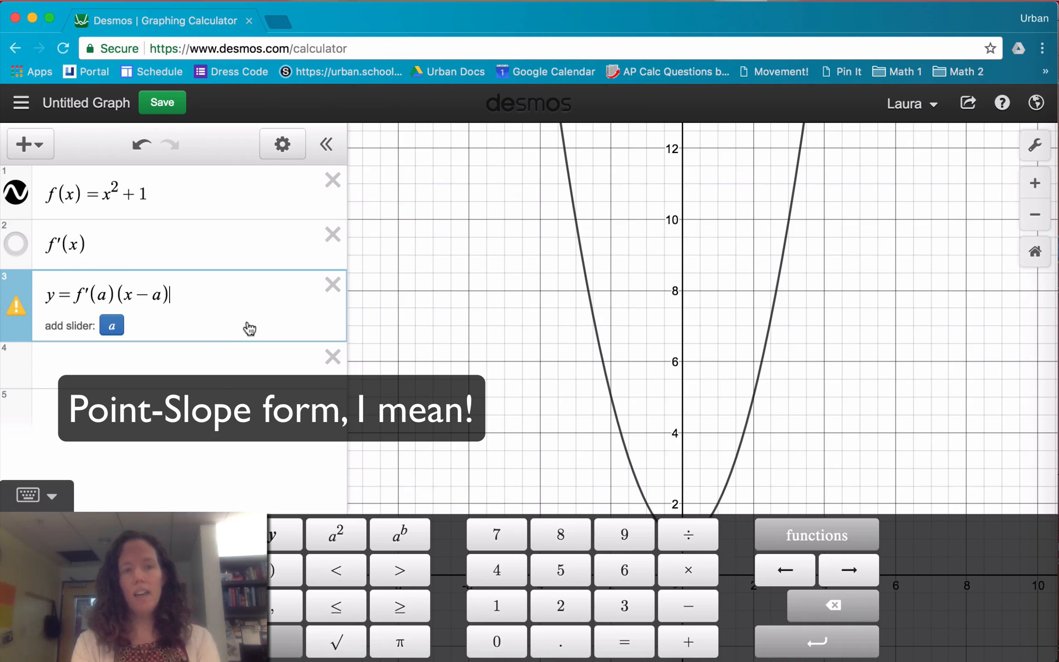
type("+f(a)")
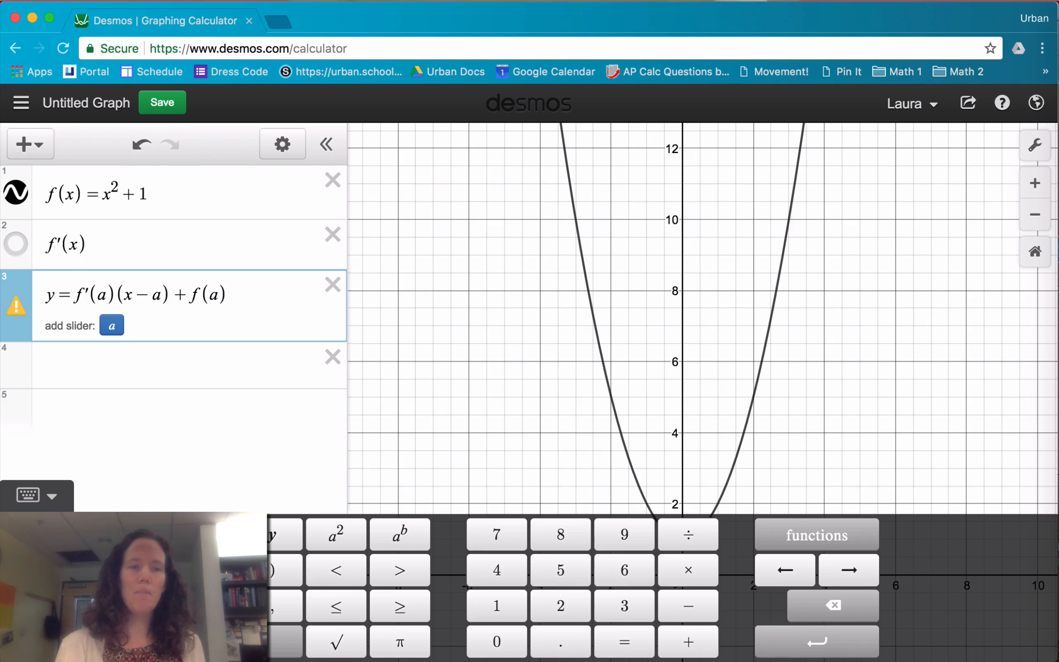
Add a slider for a and move it into the negative values, ending at -0.5, to shift the tangent line
key("Return")
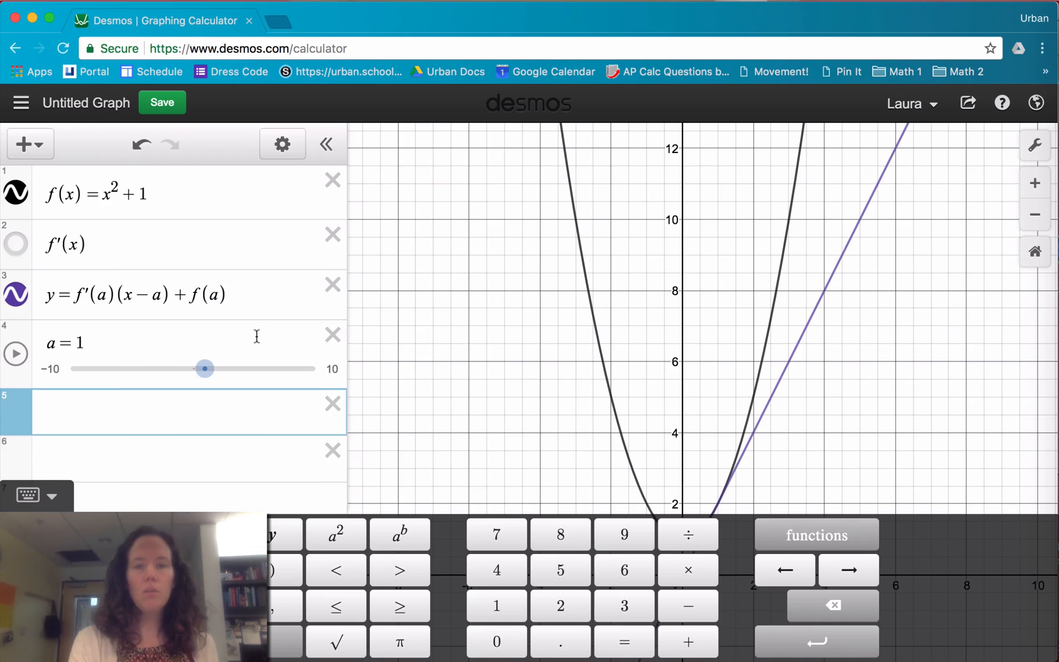
left_click(506, 397)
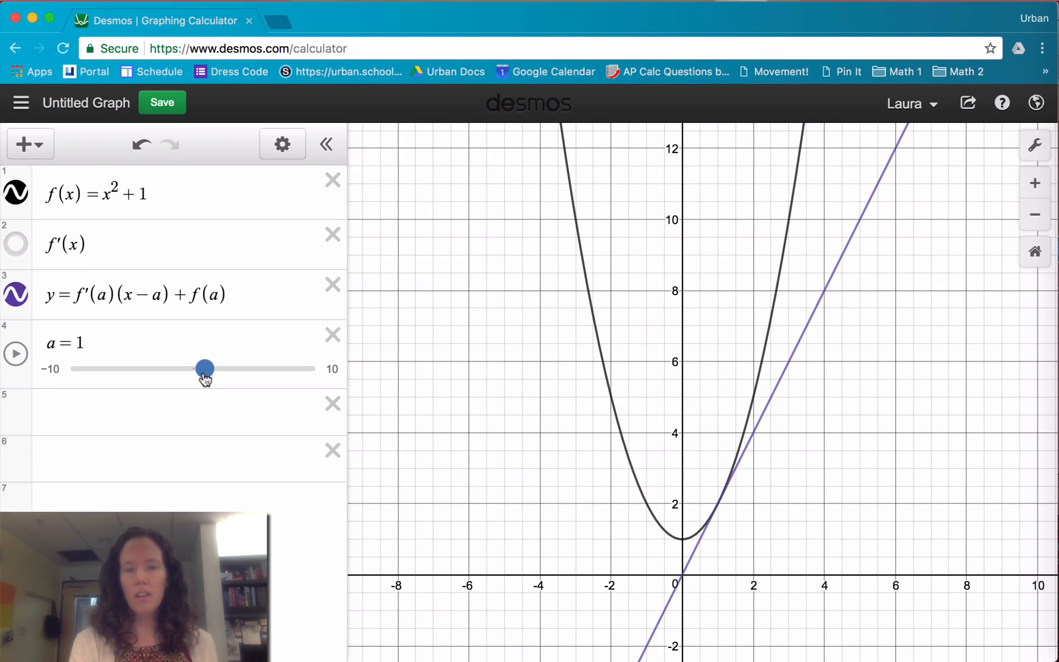
left_click_drag(202, 370, 114, 367)
left_click_drag(108, 367, 187, 369)
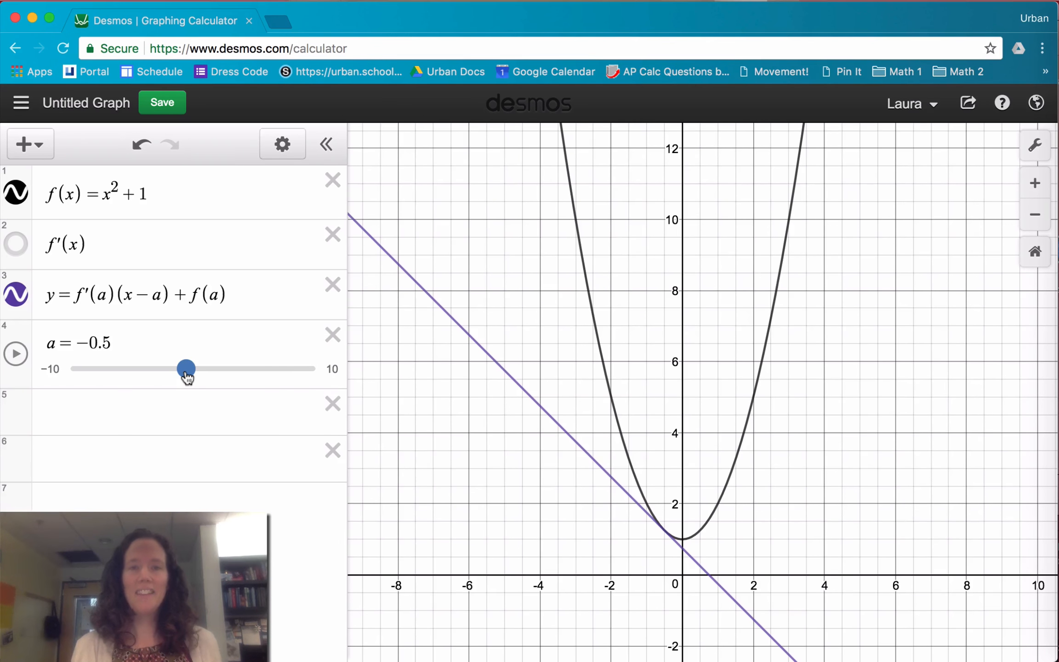